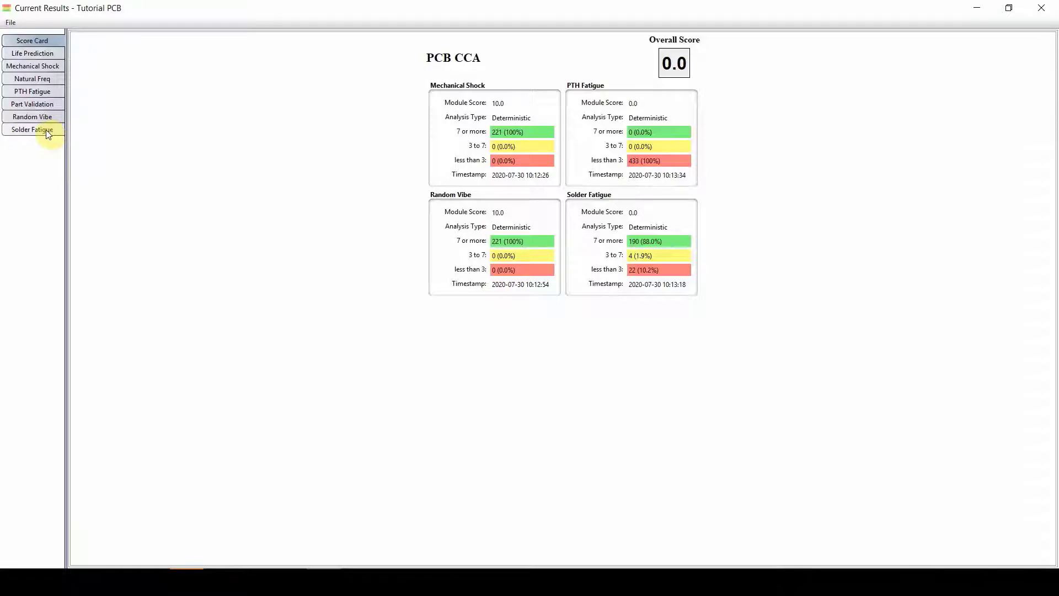
# - Review the archived Solder Fatigue, Random Vibe, Mechanical Shock and Natural Freq tables, ending on Mechanical Shock
pyautogui.click(52, 134)
pyautogui.click(41, 119)
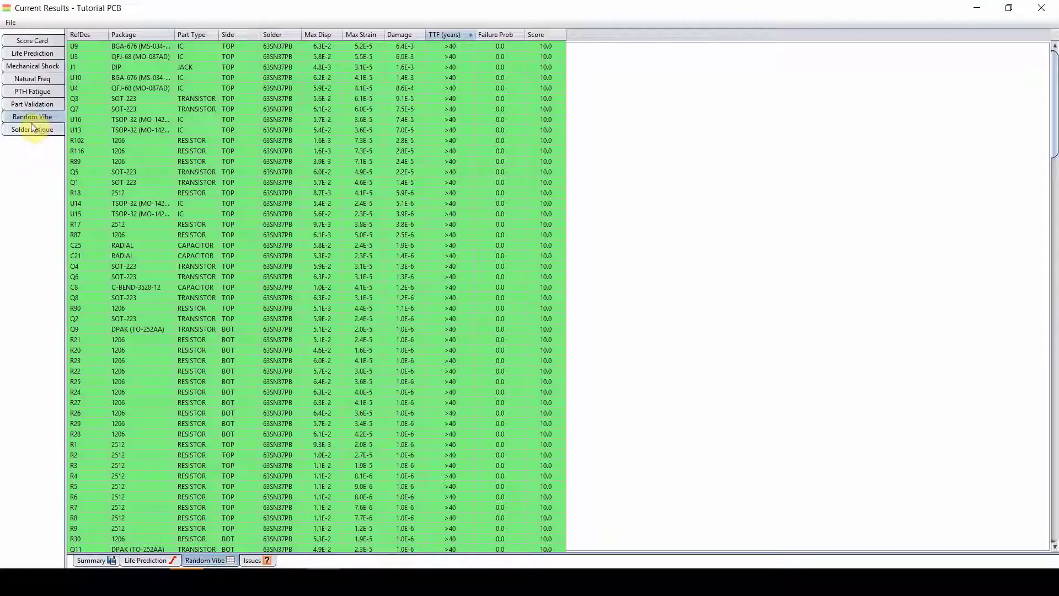
pyautogui.click(34, 67)
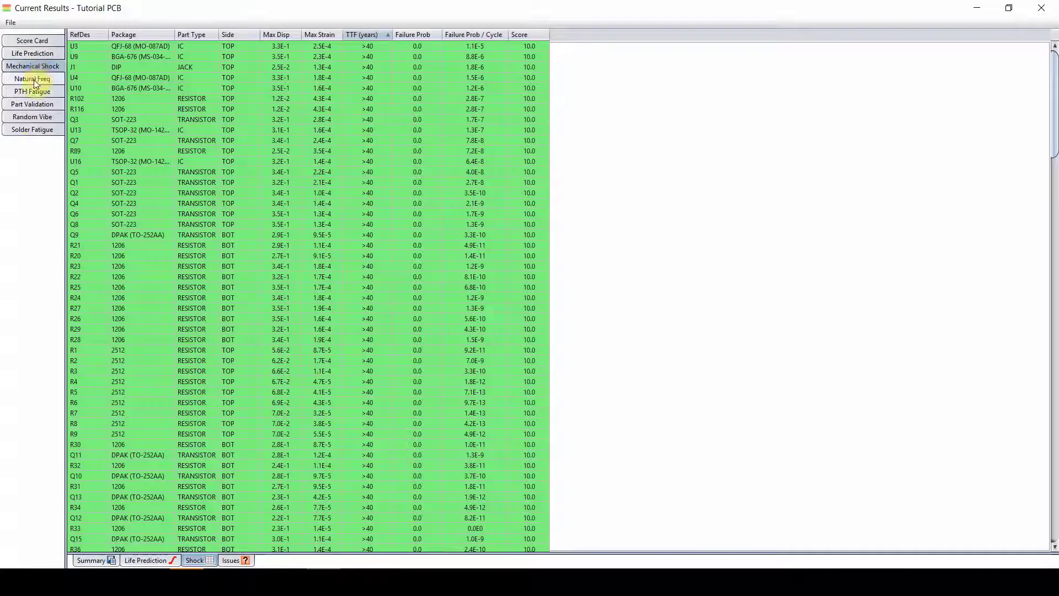
pyautogui.click(34, 80)
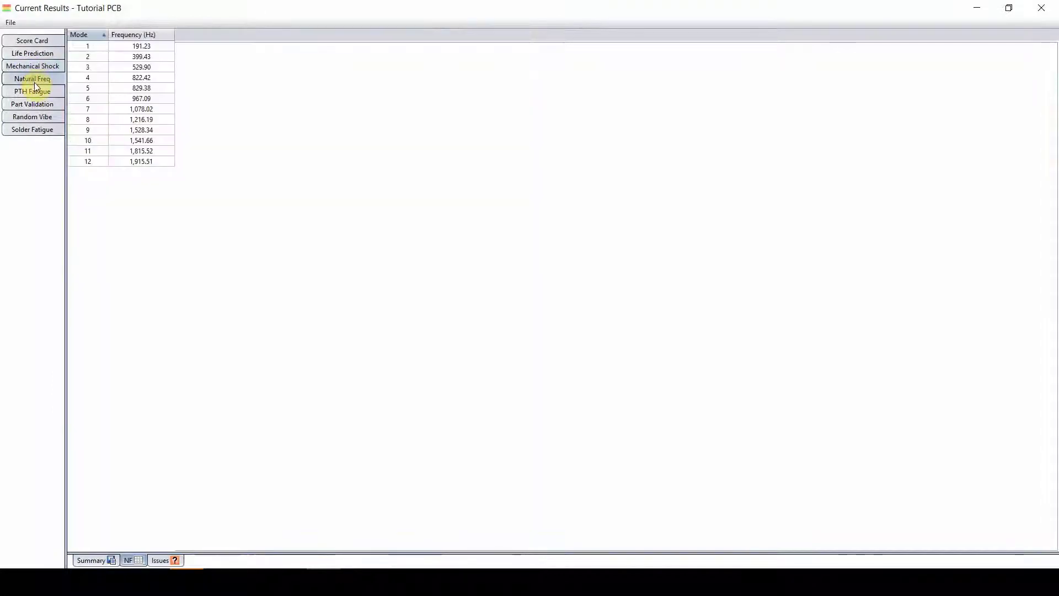
pyautogui.click(35, 66)
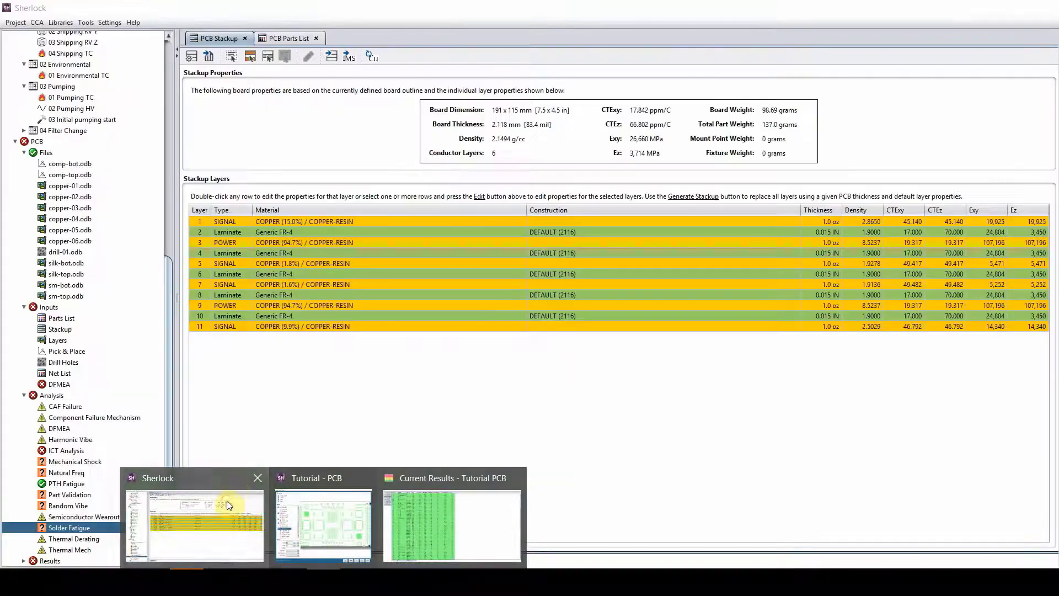
# - Raise the 03 Initial pumping start event's peak load from 32 to 100 and save it
pyautogui.click(193, 518)
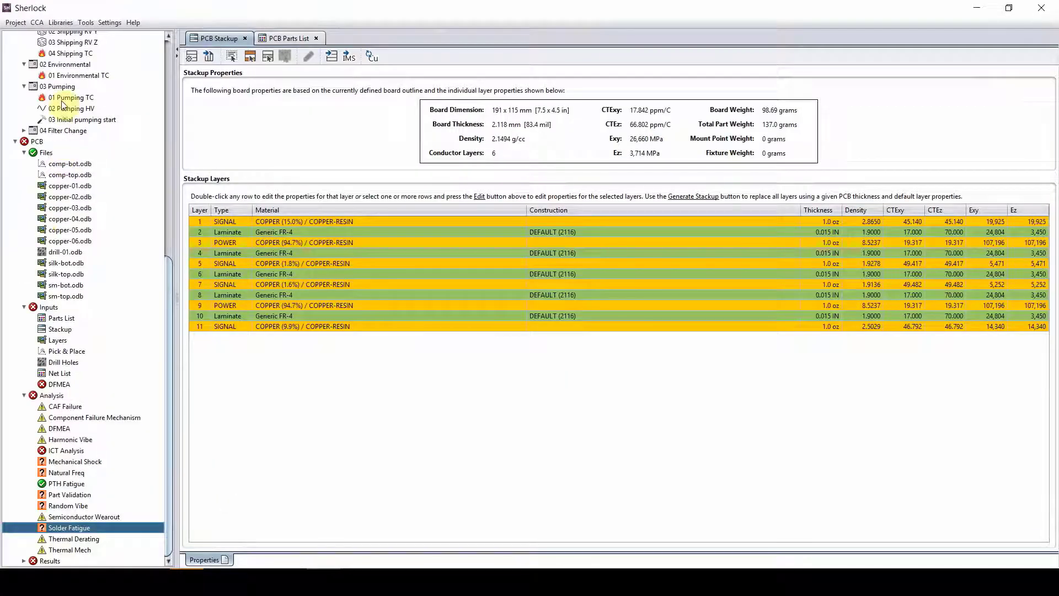
pyautogui.doubleClick(64, 121)
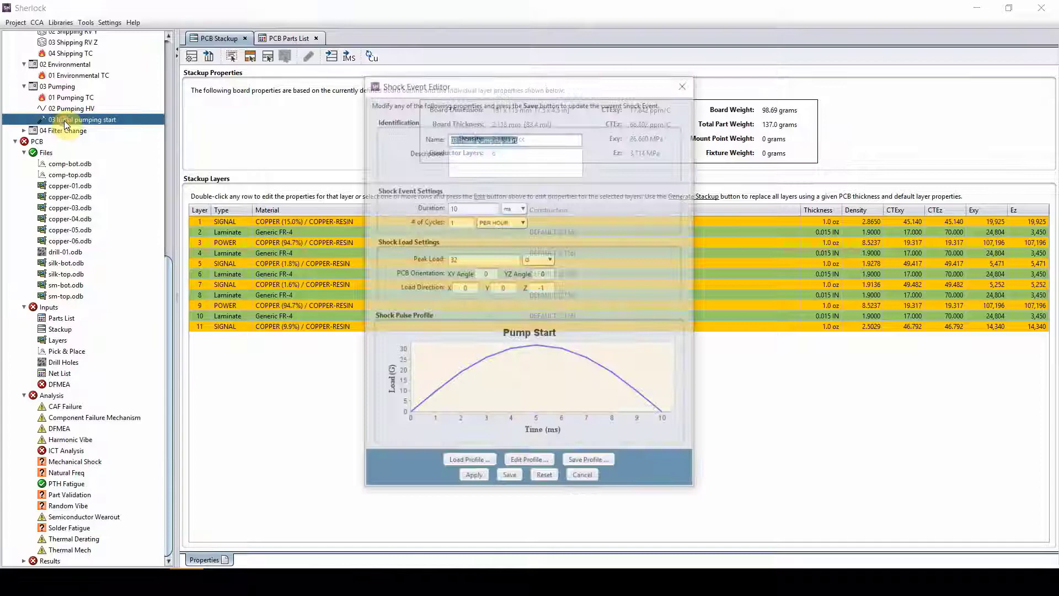
pyautogui.doubleClick(484, 260)
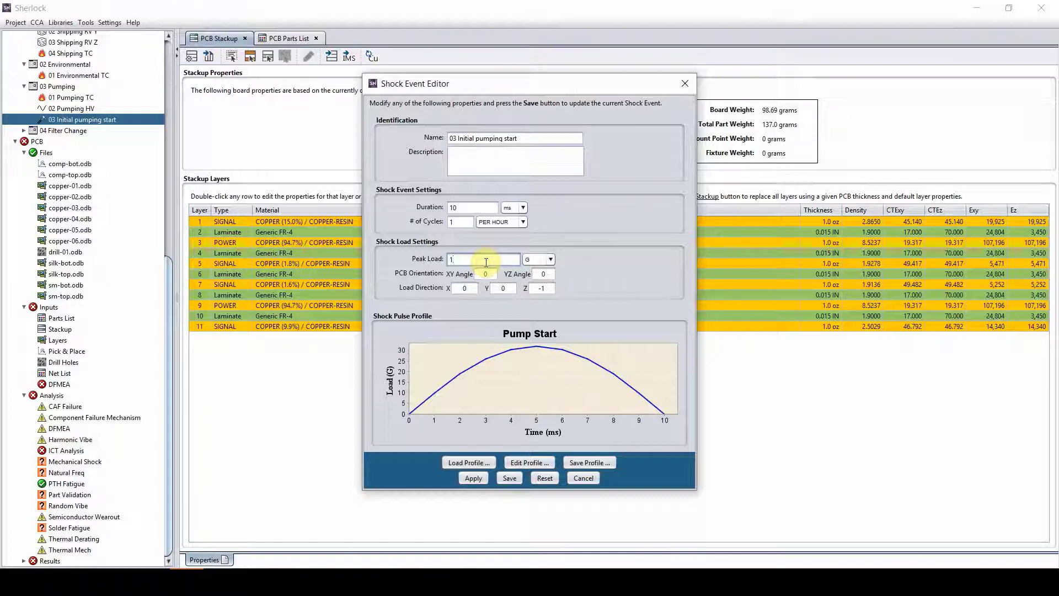
pyautogui.click(478, 477)
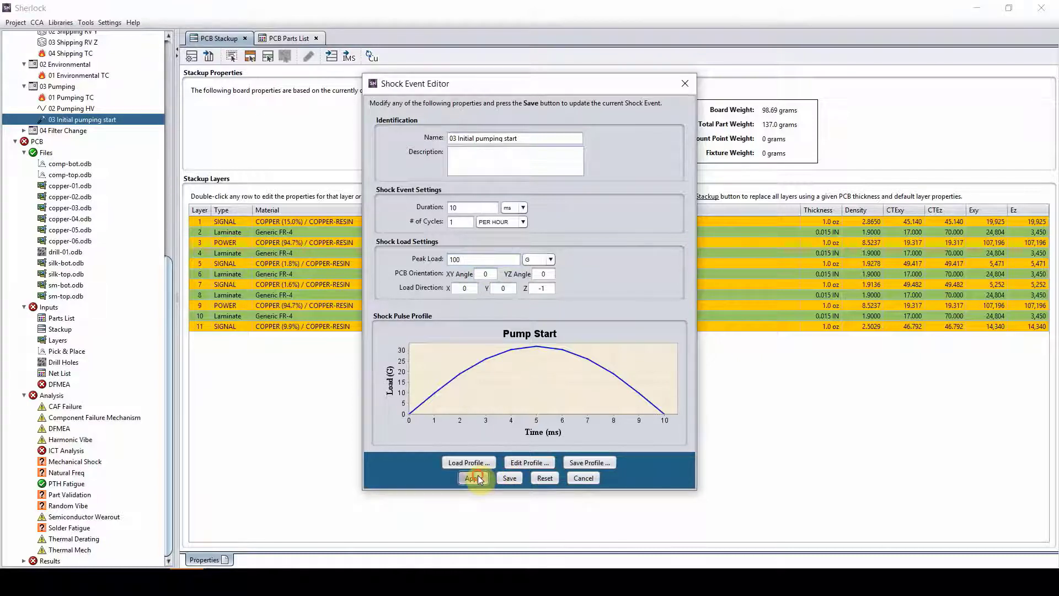
pyautogui.click(511, 479)
# - Save and rerun the Mechanical Shock analysis with the updated event
pyautogui.rightClick(85, 466)
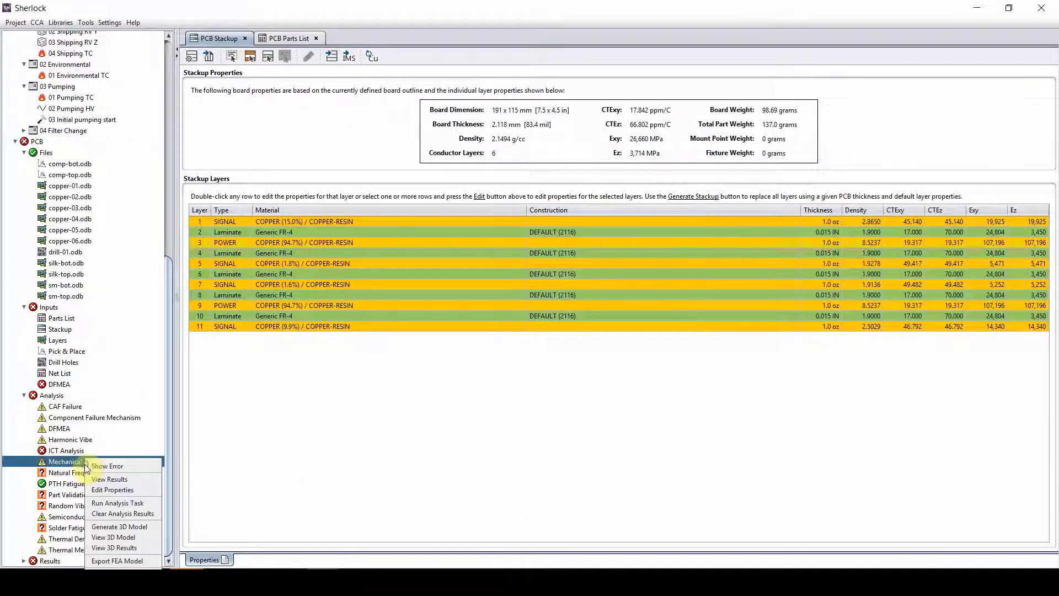
pyautogui.click(100, 490)
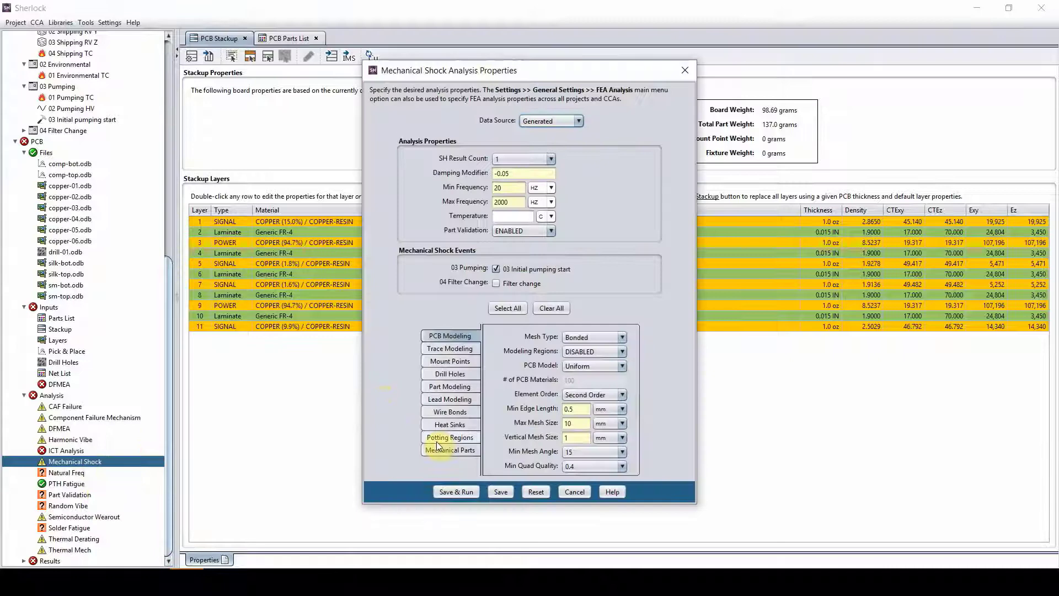
pyautogui.click(455, 491)
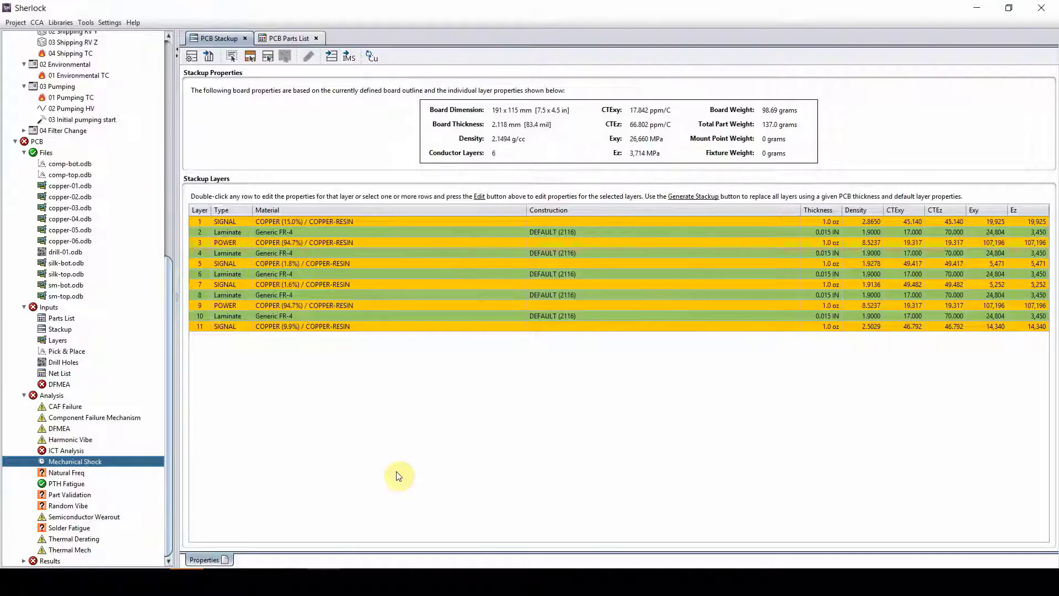
pyautogui.doubleClick(55, 530)
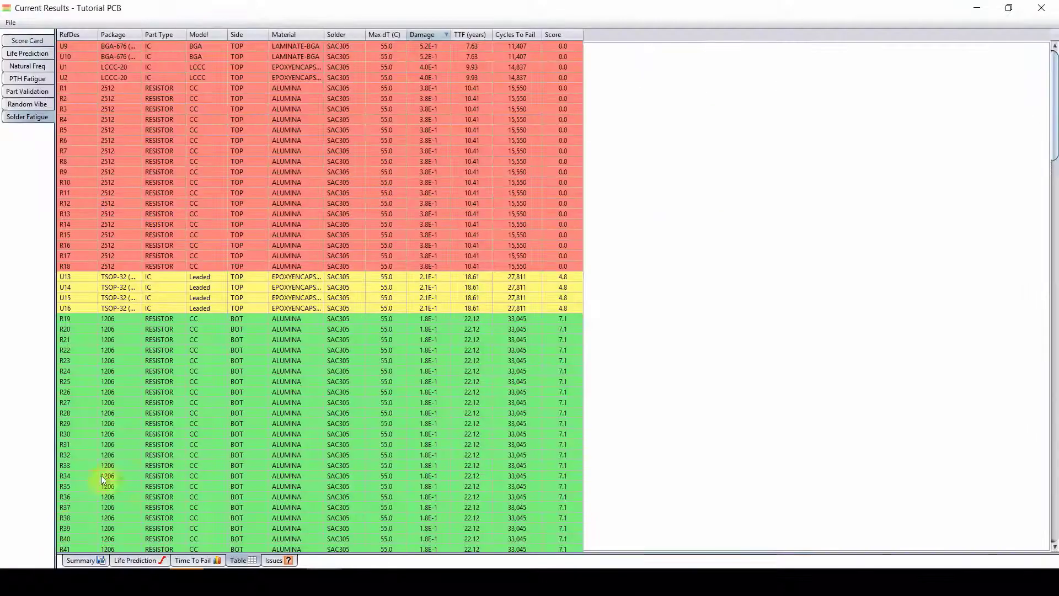
pyautogui.click(135, 559)
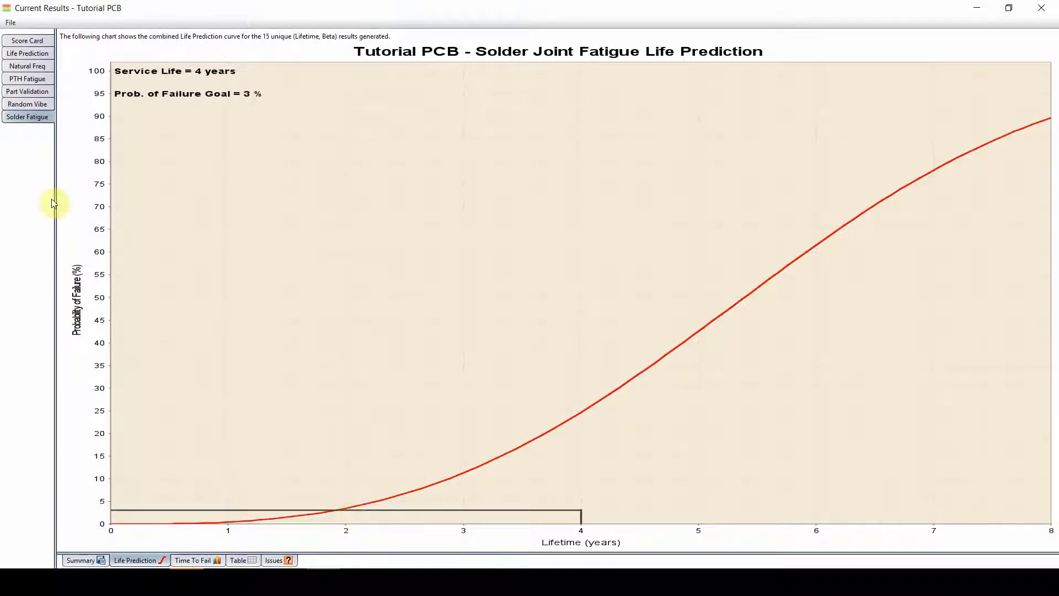
pyautogui.click(26, 78)
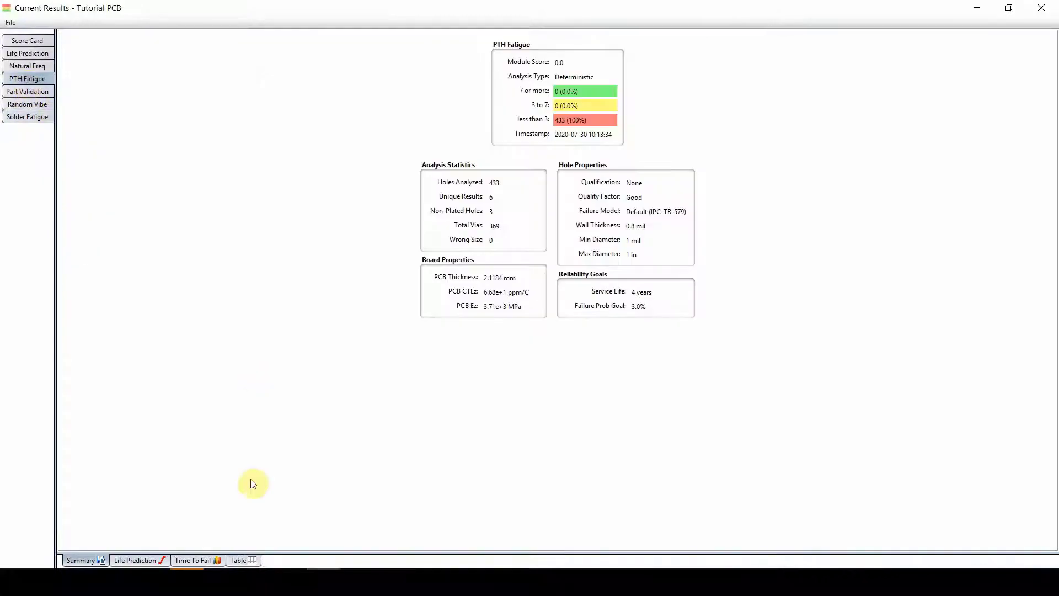
pyautogui.click(157, 559)
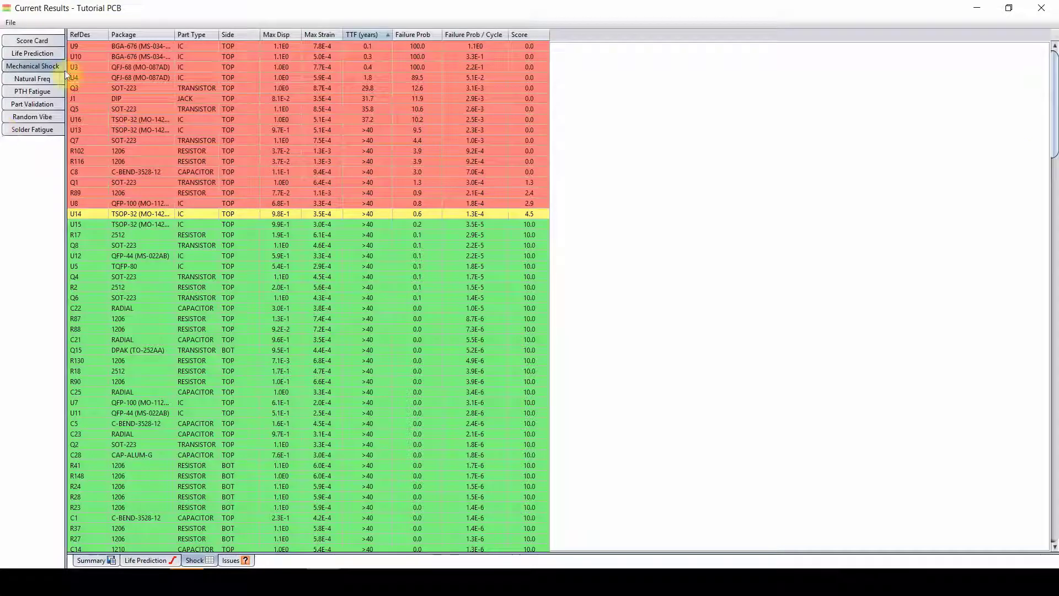
pyautogui.click(141, 559)
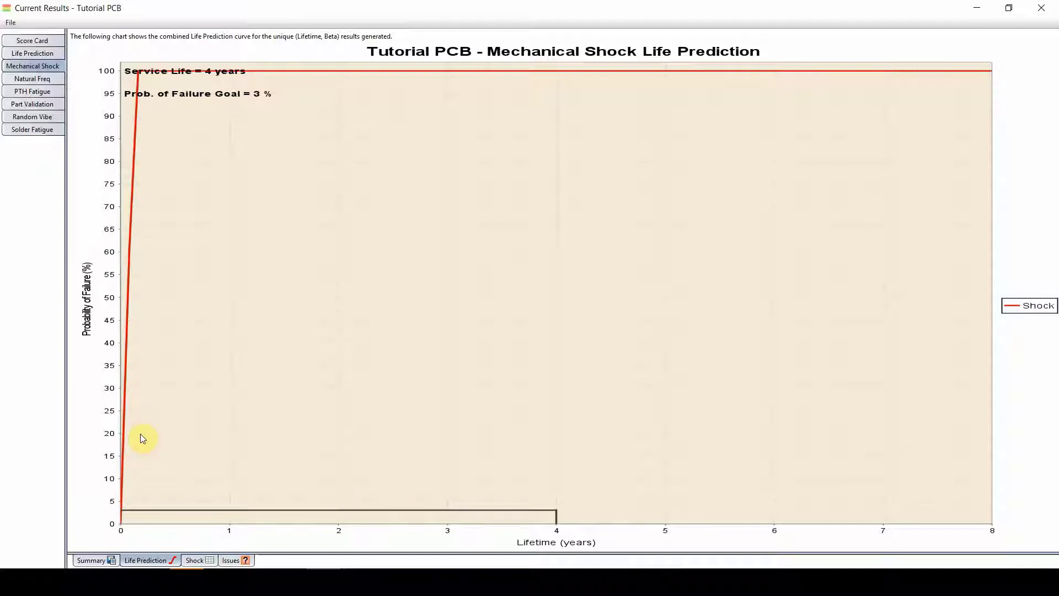
pyautogui.click(974, 9)
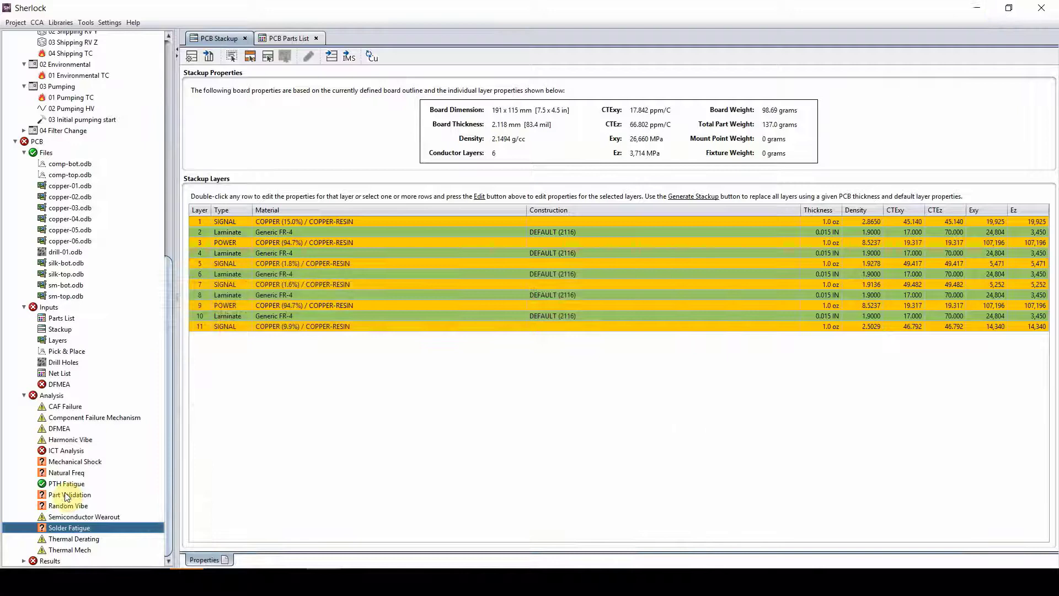
# - Open the Natural Freq results in the 3D viewer, maximized
pyautogui.click(60, 474)
pyautogui.rightClick(60, 474)
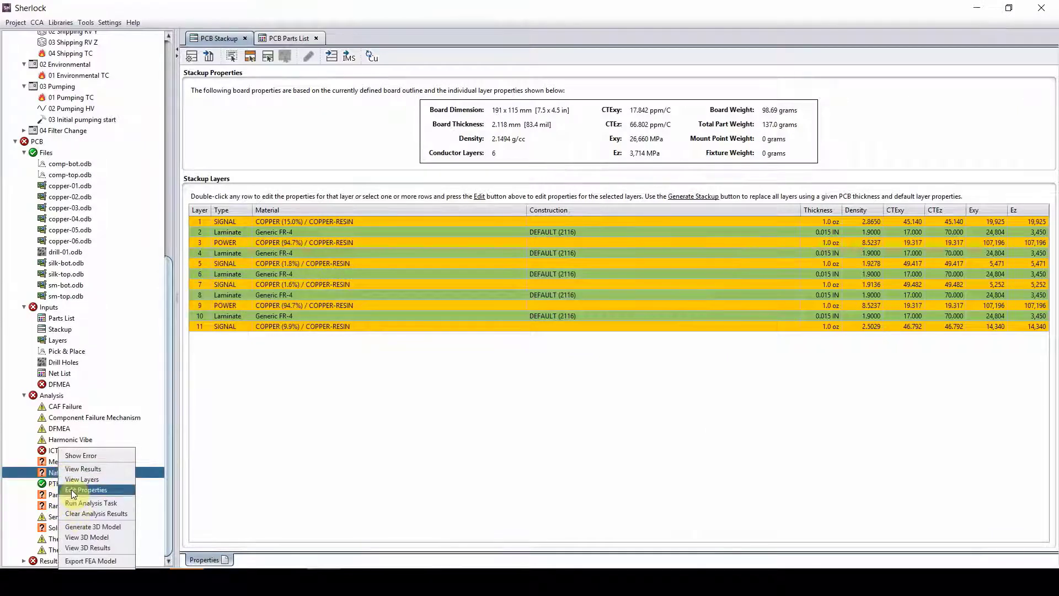
pyautogui.click(85, 537)
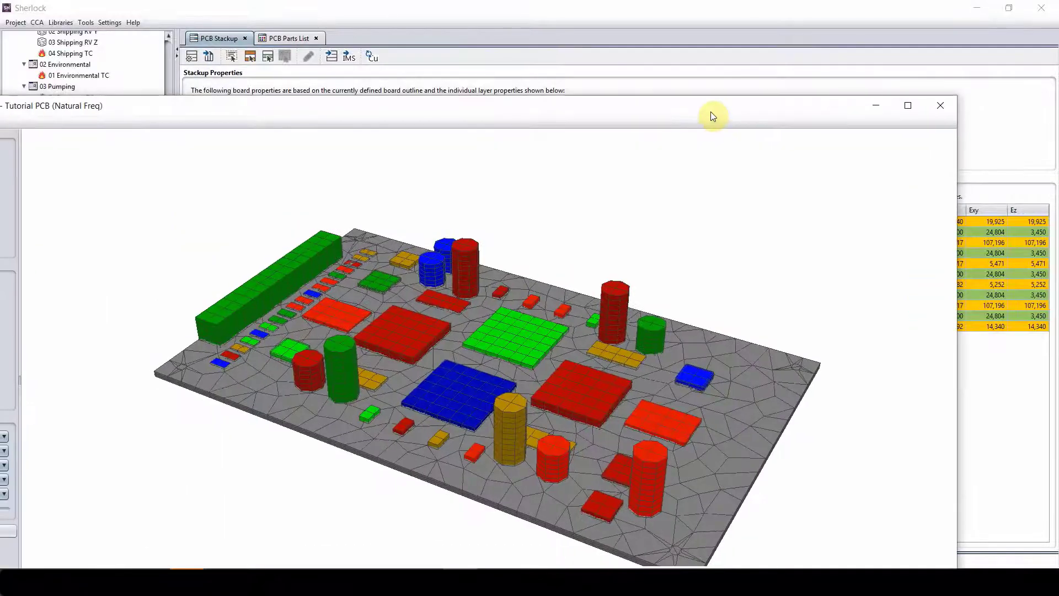
pyautogui.doubleClick(710, 111)
pyautogui.moveTo(710, 111); pyautogui.dragTo(487, 69)
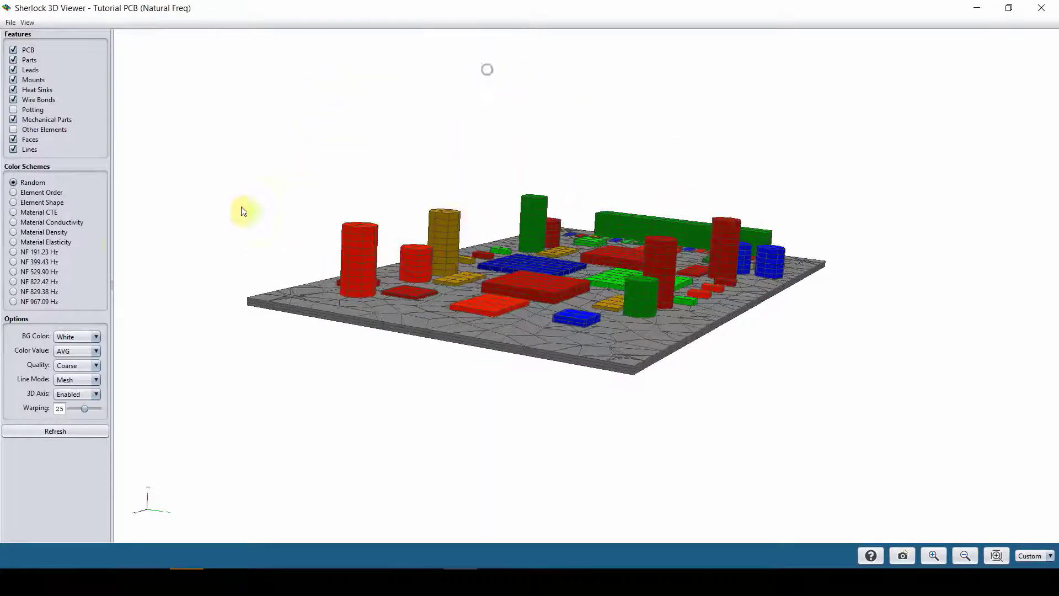
# - Show the 191.23 Hz mode shape with warping reduced to 10, orbiting to inspect the bending
pyautogui.click(25, 252)
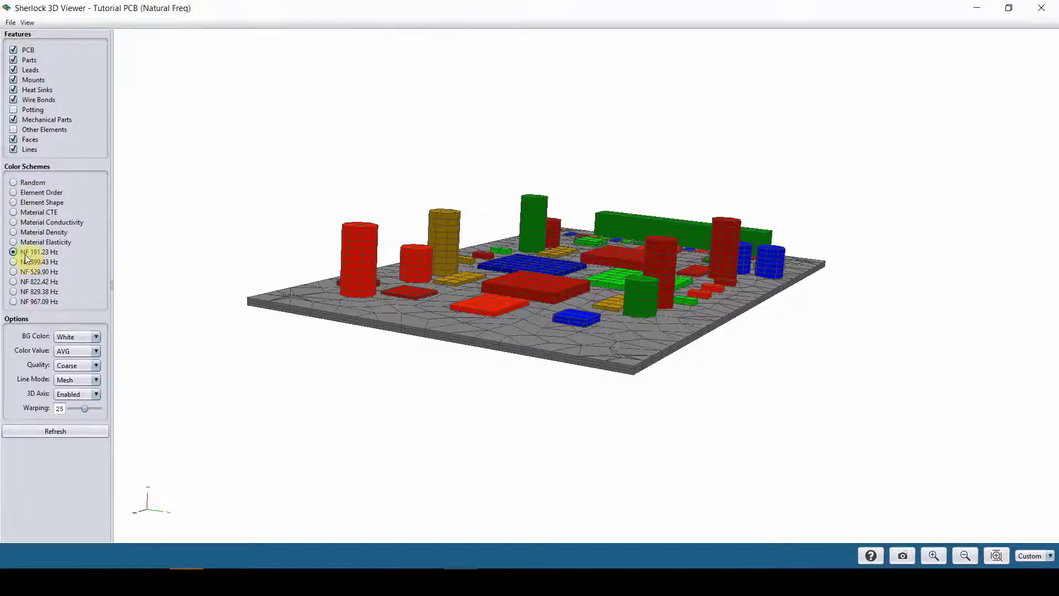
pyautogui.click(46, 430)
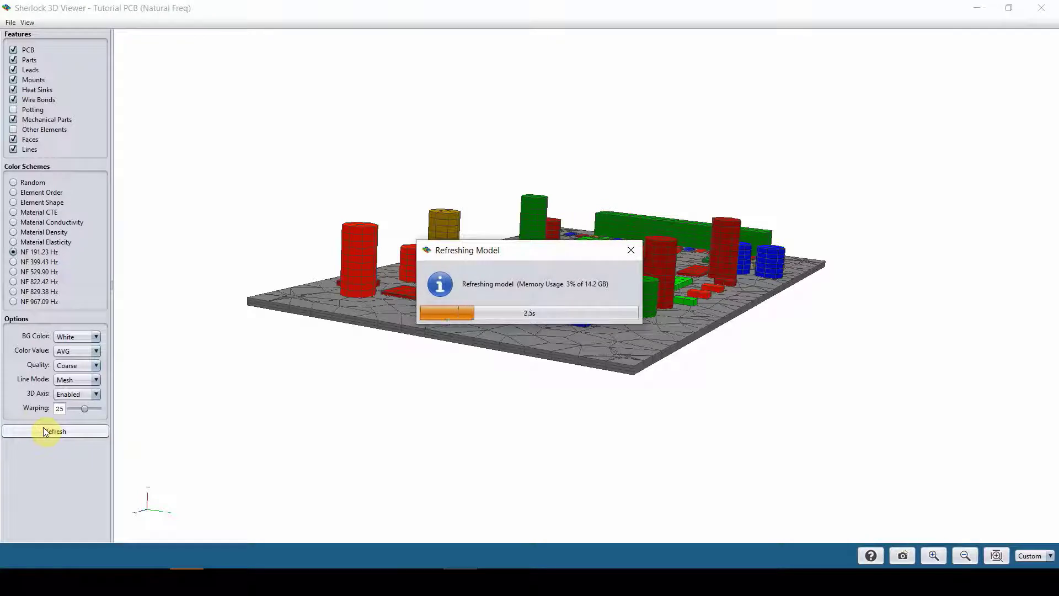
pyautogui.moveTo(648, 281); pyautogui.dragTo(589, 300)
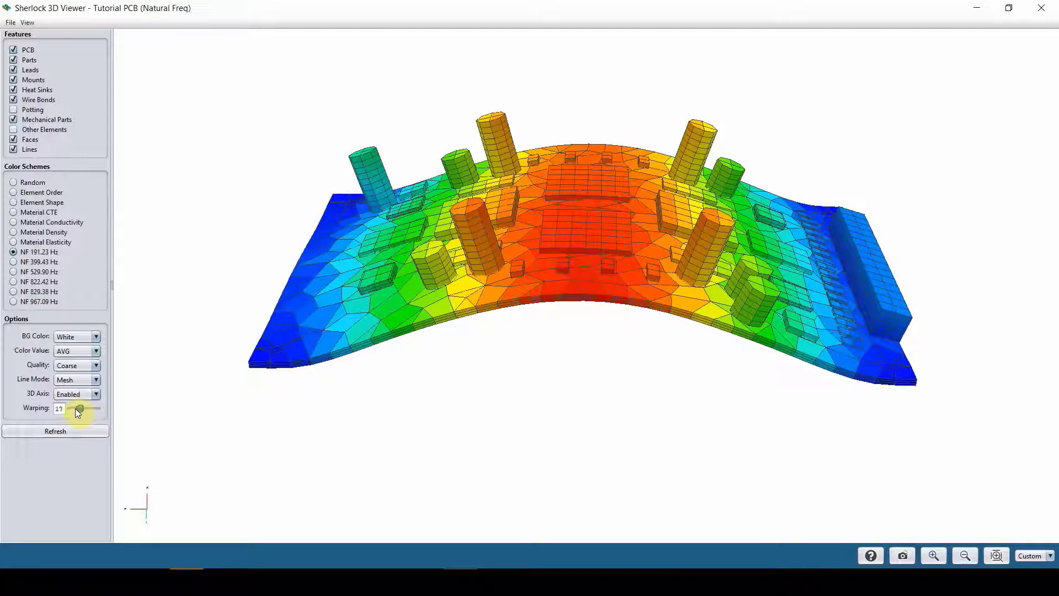
pyautogui.click(71, 427)
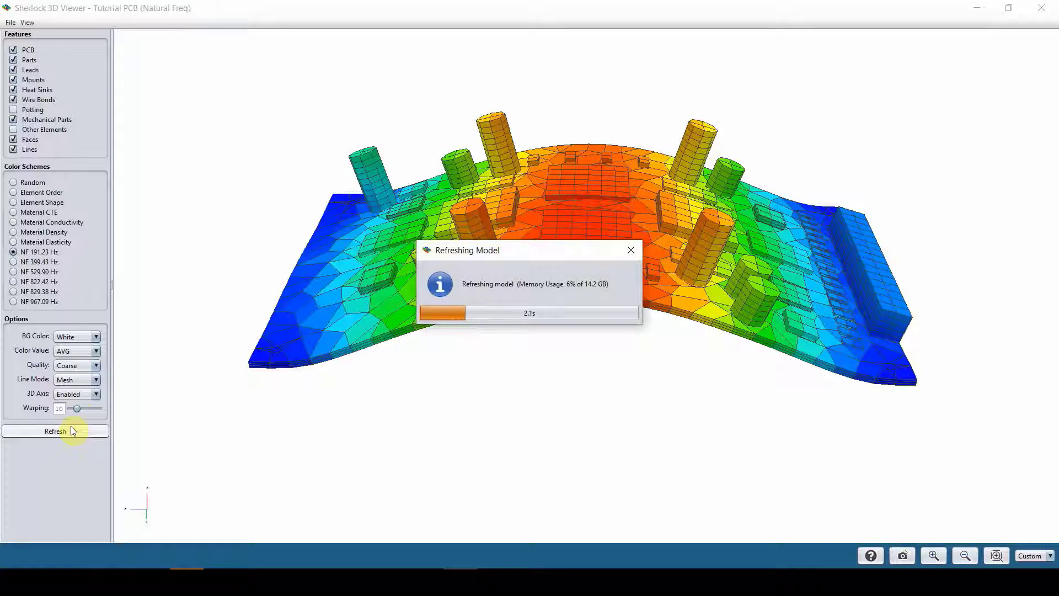
pyautogui.moveTo(573, 339); pyautogui.dragTo(597, 307)
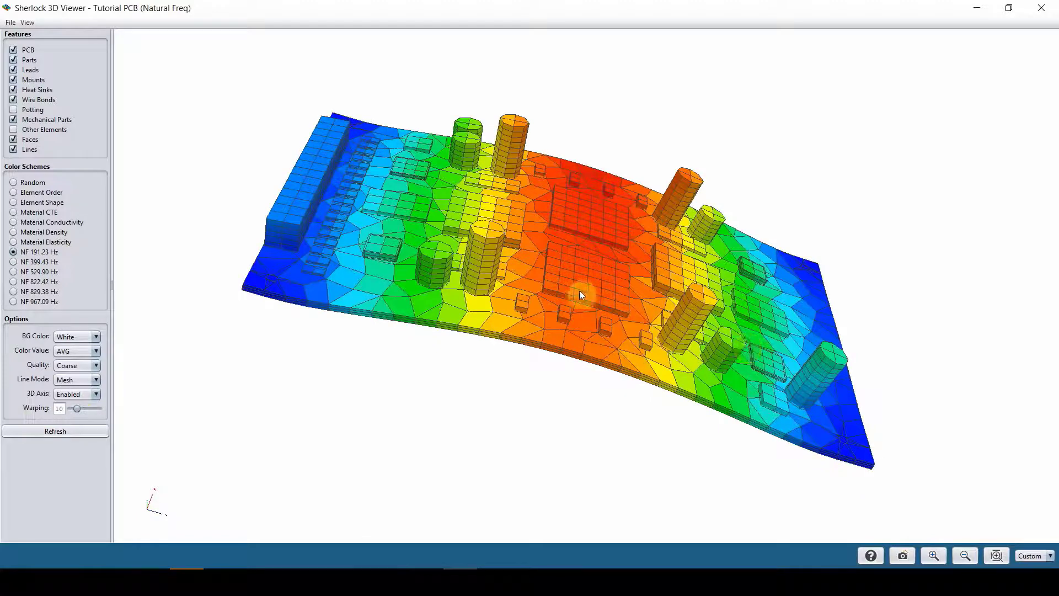
# - Display and orbit the 399.43 Hz mode shape, then close the 3D viewer
pyautogui.click(13, 261)
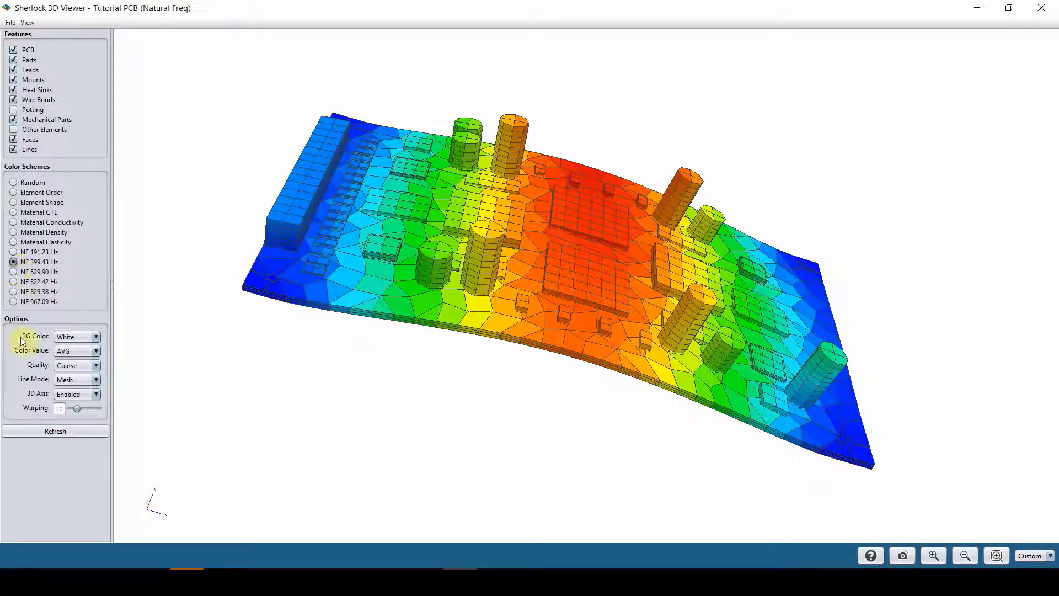
pyautogui.click(37, 428)
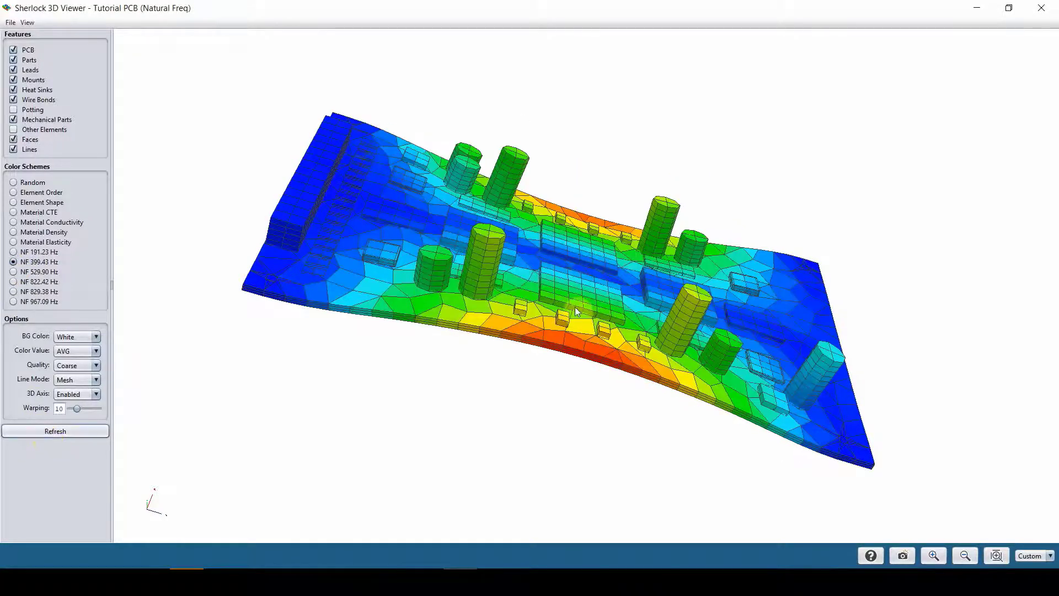
pyautogui.moveTo(575, 306); pyautogui.dragTo(510, 389)
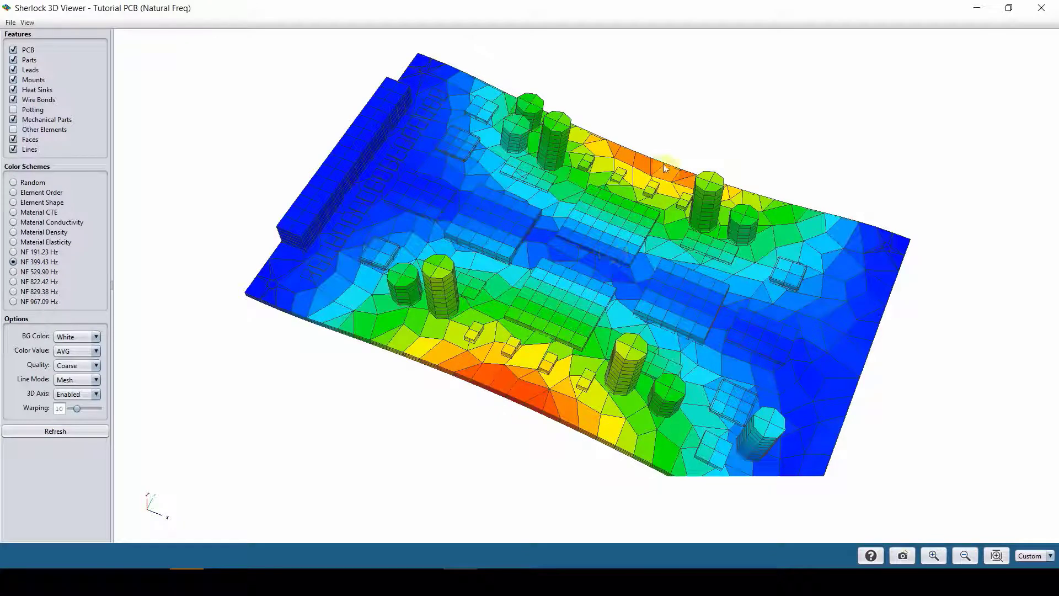
pyautogui.click(487, 389)
pyautogui.click(525, 396)
pyautogui.click(510, 392)
pyautogui.click(1042, 8)
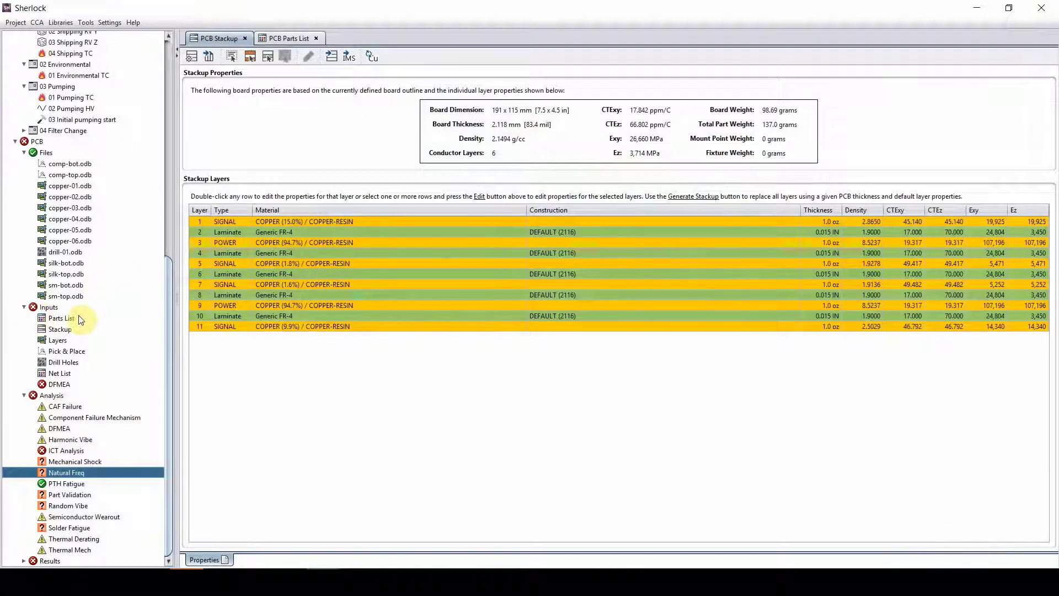
# - Open the PCB layers viewer full screen in mount point editing mode
pyautogui.doubleClick(58, 340)
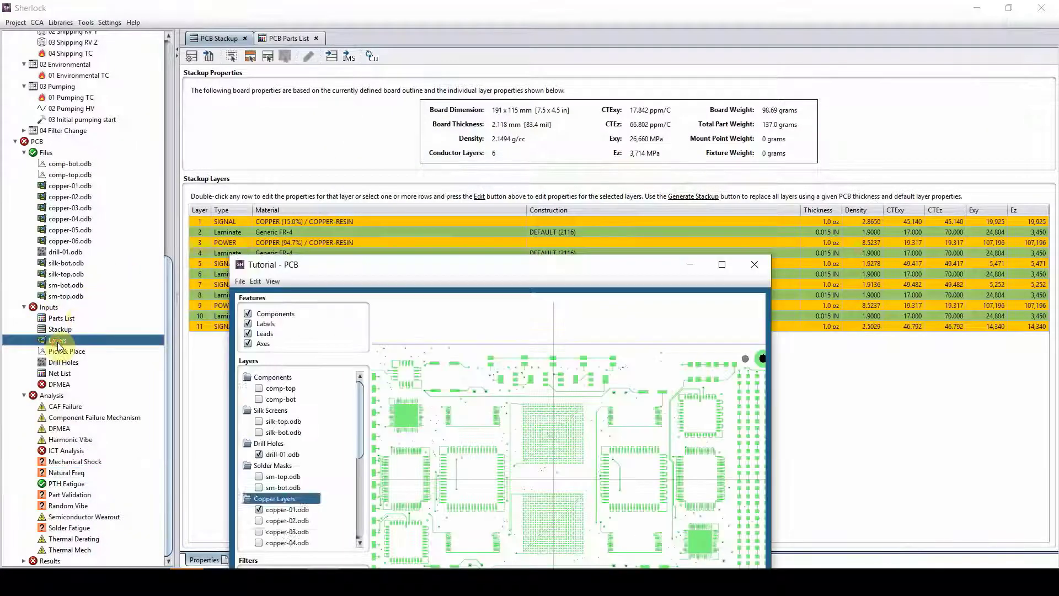
pyautogui.click(719, 265)
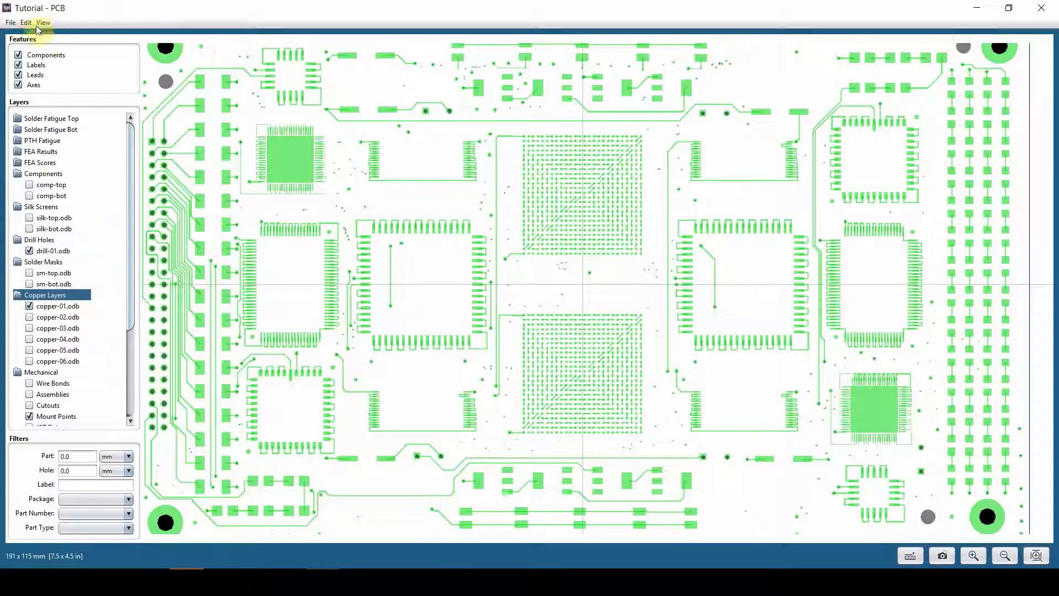
pyautogui.click(26, 23)
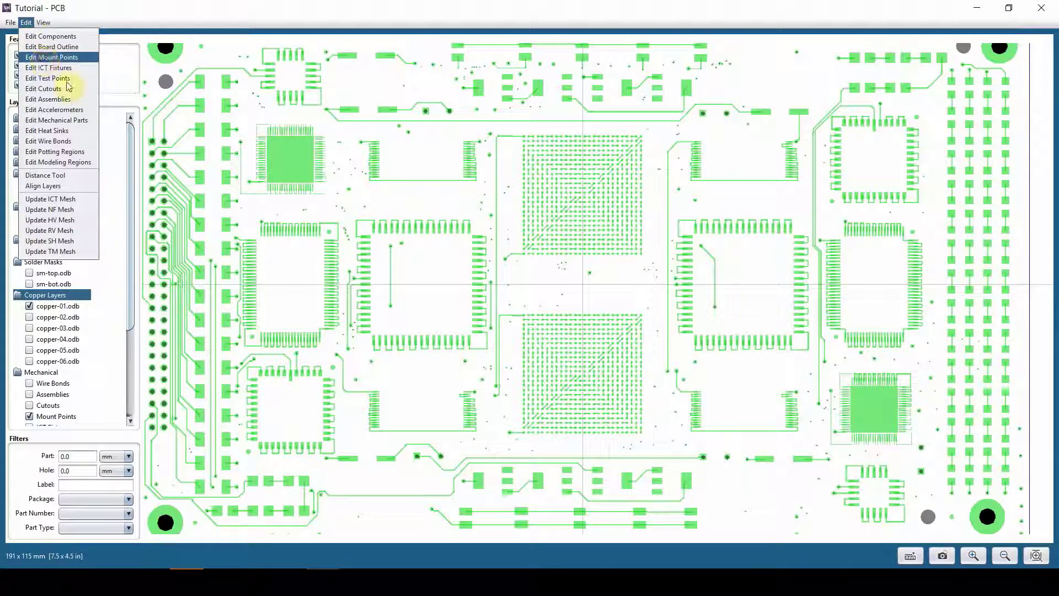
pyautogui.click(52, 57)
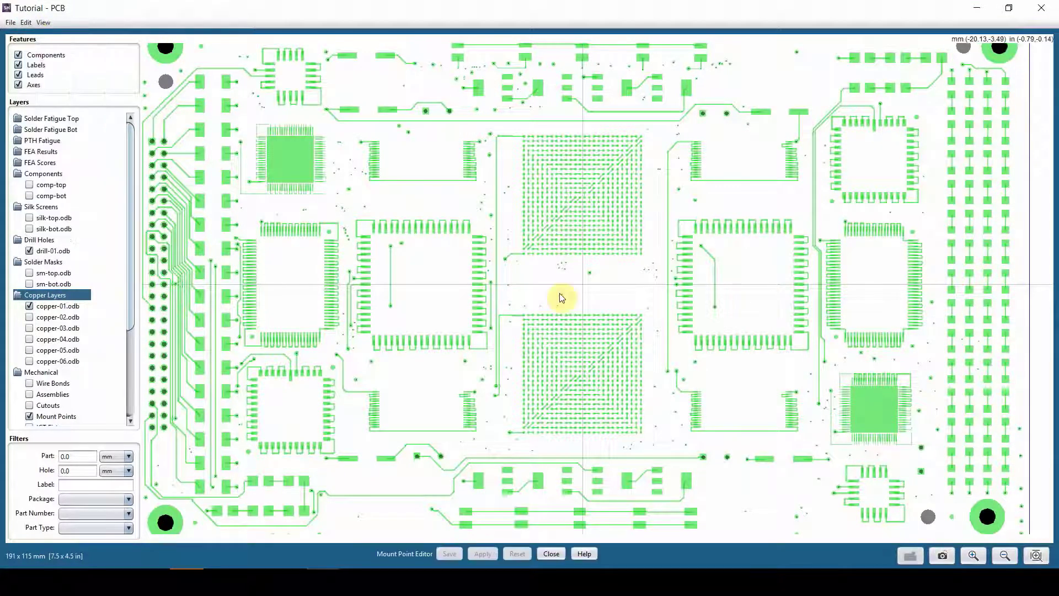
pyautogui.click(597, 285)
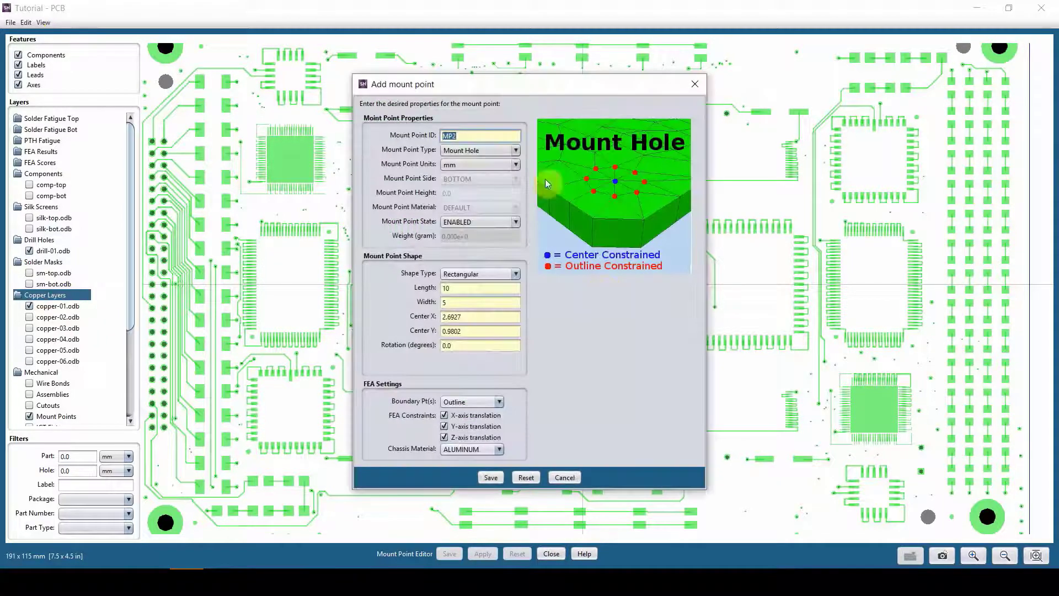
pyautogui.click(577, 484)
# - Move a mount point to the board centre and copy it to the top edge
pyautogui.rightClick(986, 521)
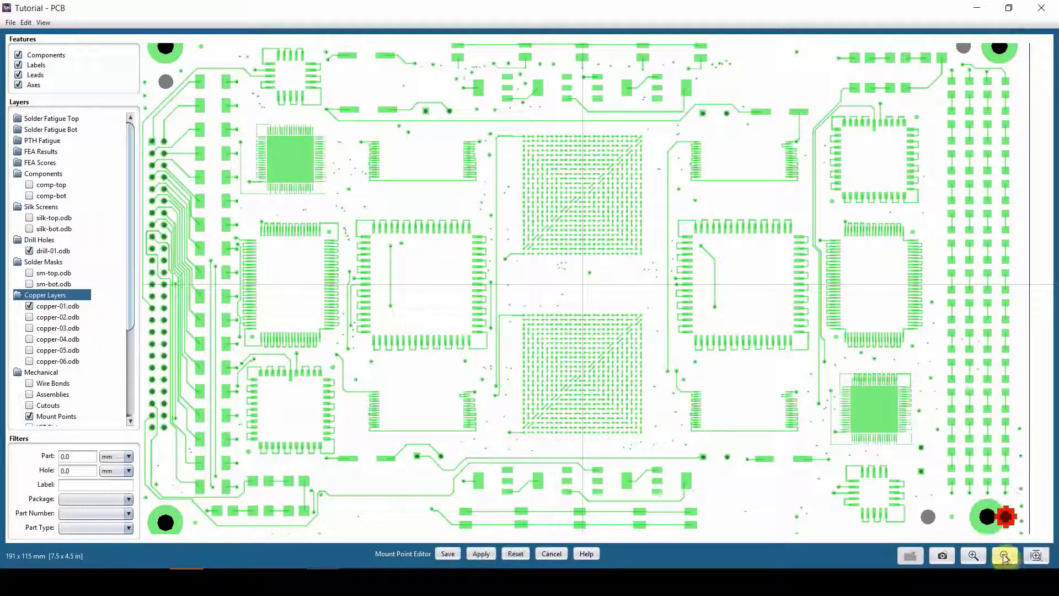
pyautogui.moveTo(1004, 516)
pyautogui.mouseDown()
pyautogui.moveTo(643, 331)
pyautogui.moveTo(583, 279)
pyautogui.mouseUp()
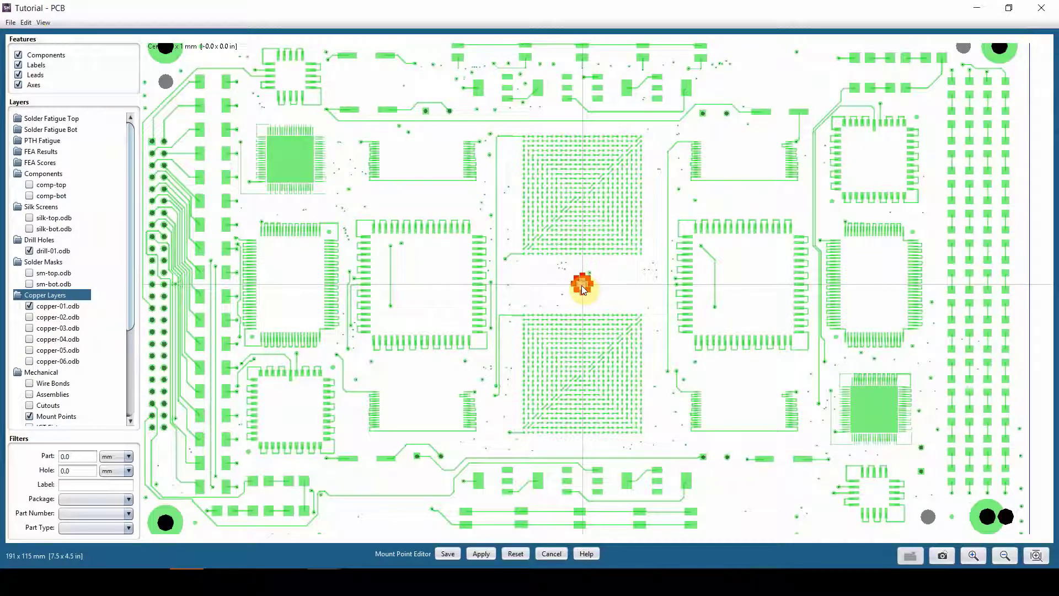
pyautogui.rightClick(582, 286)
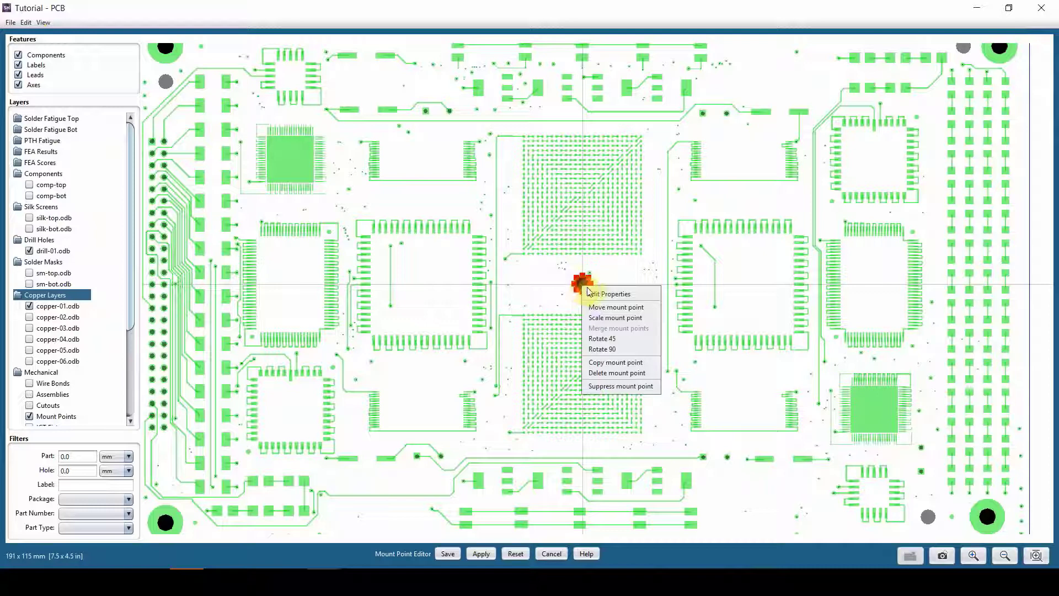
pyautogui.click(610, 363)
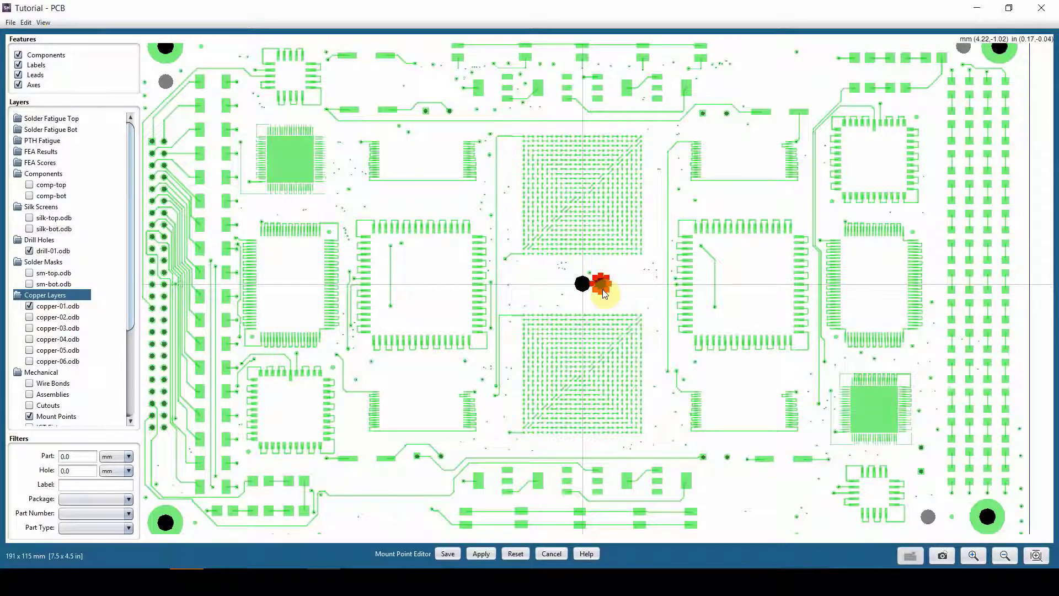
pyautogui.moveTo(603, 291); pyautogui.dragTo(569, 119)
pyautogui.scroll(-1, 568, 118)
pyautogui.moveTo(607, 155)
pyautogui.mouseDown()
pyautogui.moveTo(601, 296)
pyautogui.moveTo(577, 221)
pyautogui.moveTo(587, 321)
pyautogui.mouseUp()
pyautogui.scroll(2, 591, 237)
pyautogui.scroll(2, 595, 326)
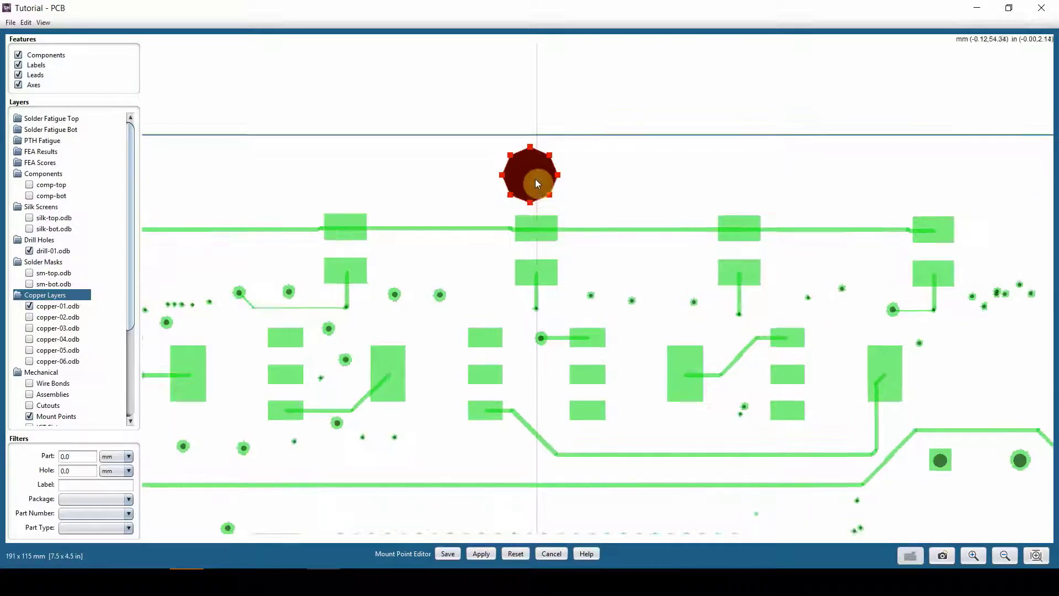
pyautogui.click(537, 180)
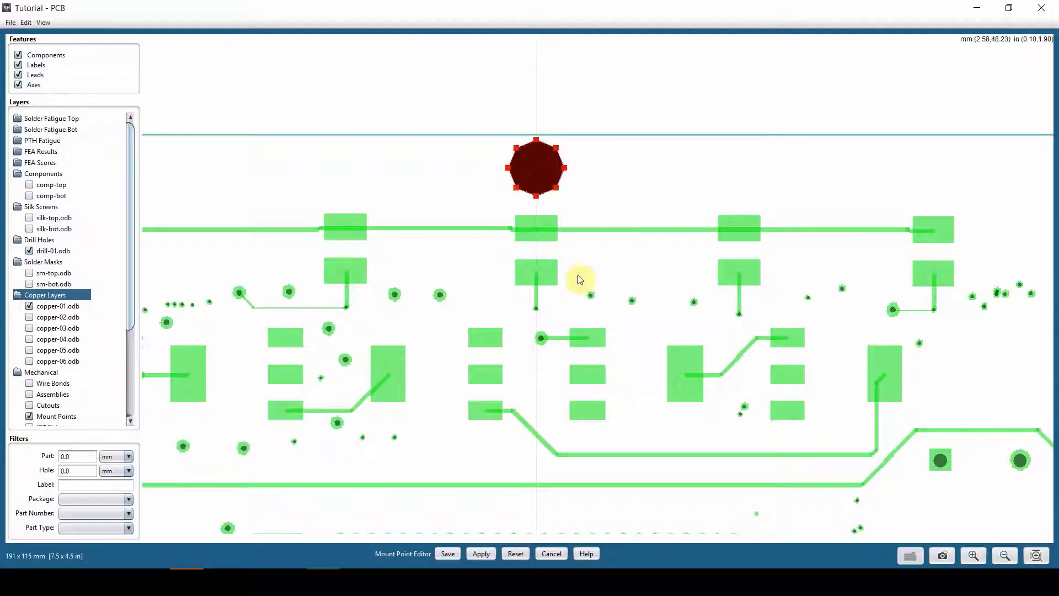
# - Copy the centre mount point near the bottom board edge and save the mount point edits
pyautogui.scroll(-1, 577, 286)
pyautogui.scroll(-2, 579, 289)
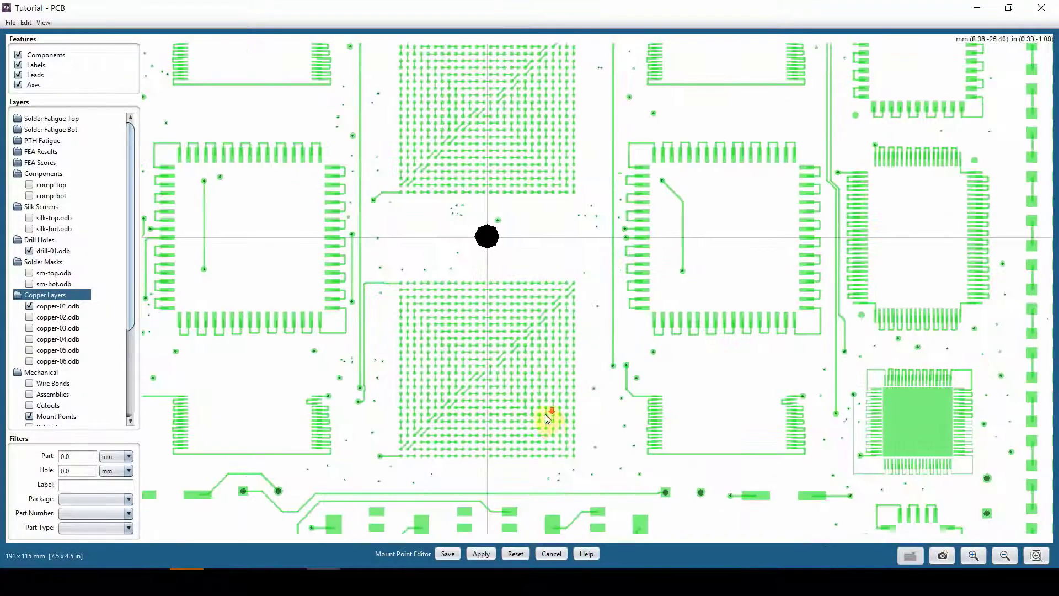
pyautogui.scroll(-1, 546, 408)
pyautogui.scroll(-1, 539, 384)
pyautogui.scroll(2, 504, 352)
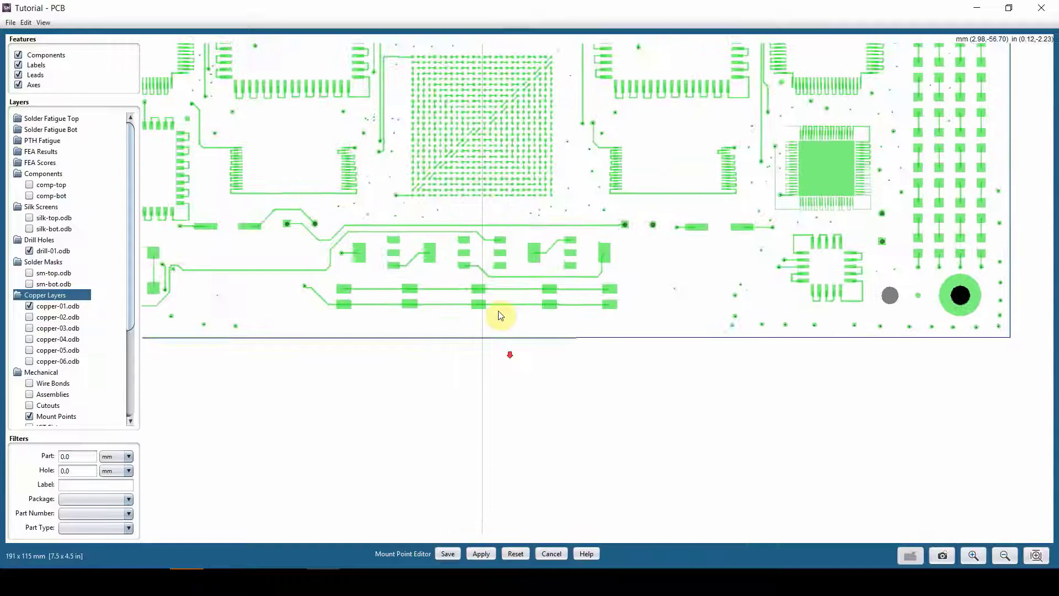
pyautogui.rightClick(492, 94)
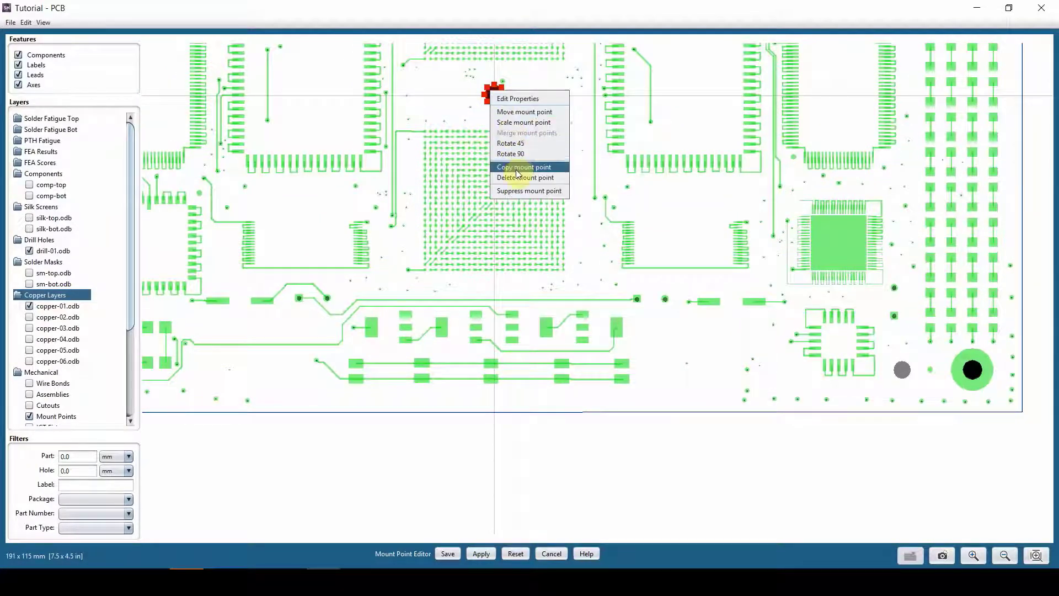
pyautogui.click(524, 167)
pyautogui.click(514, 96)
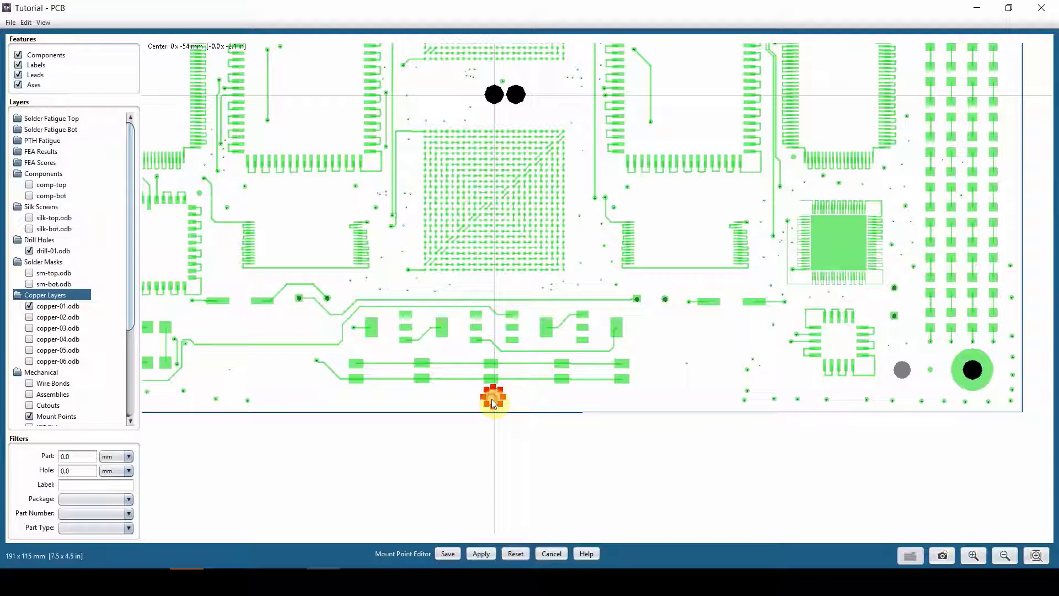
pyautogui.click(492, 401)
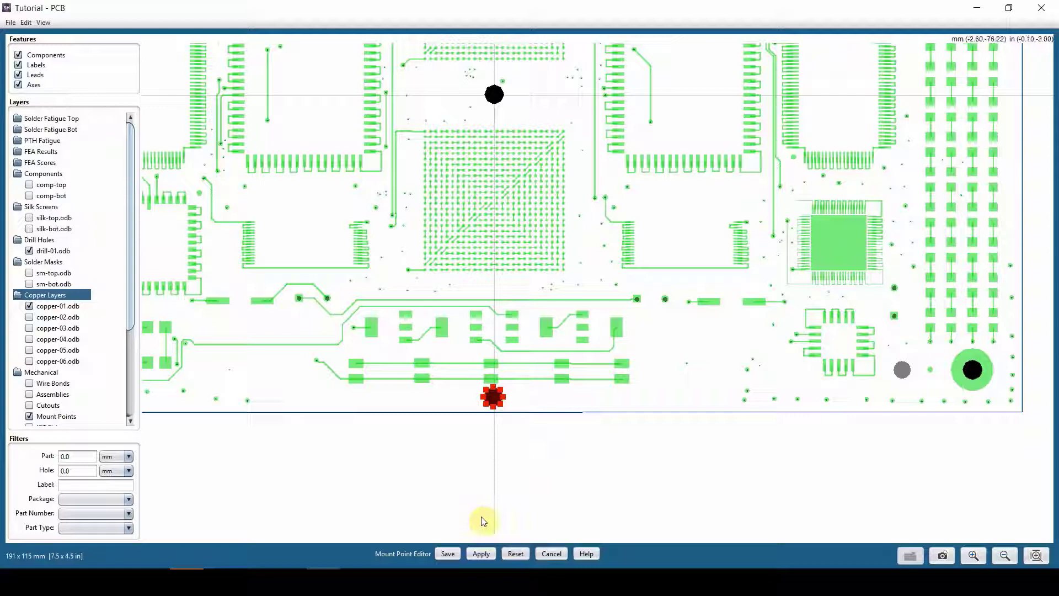
pyautogui.click(442, 554)
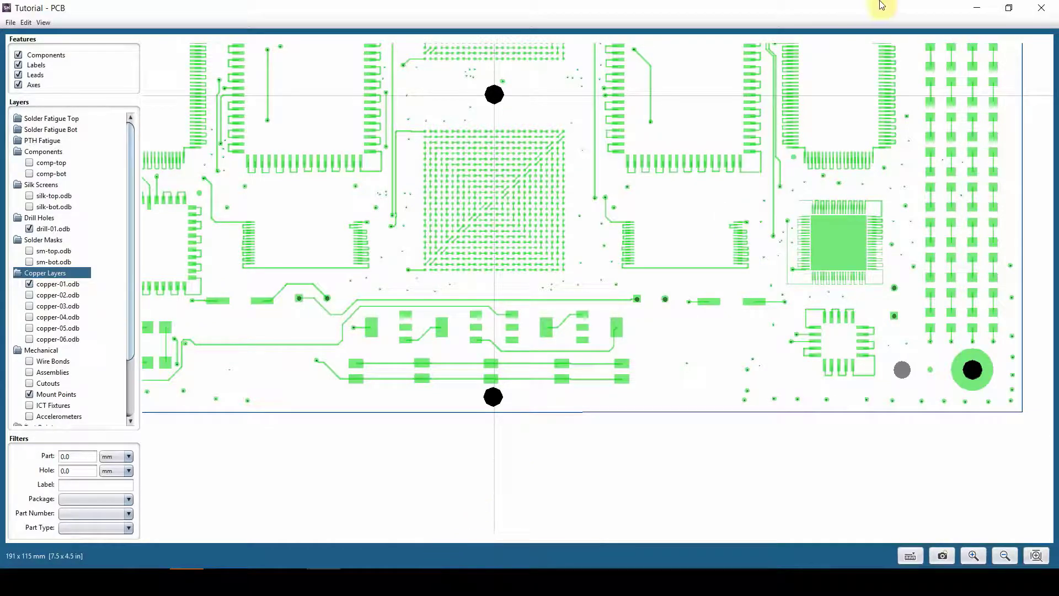
# - Close the board editor and save-and-rerun the Mechanical Shock analysis
pyautogui.click(968, 8)
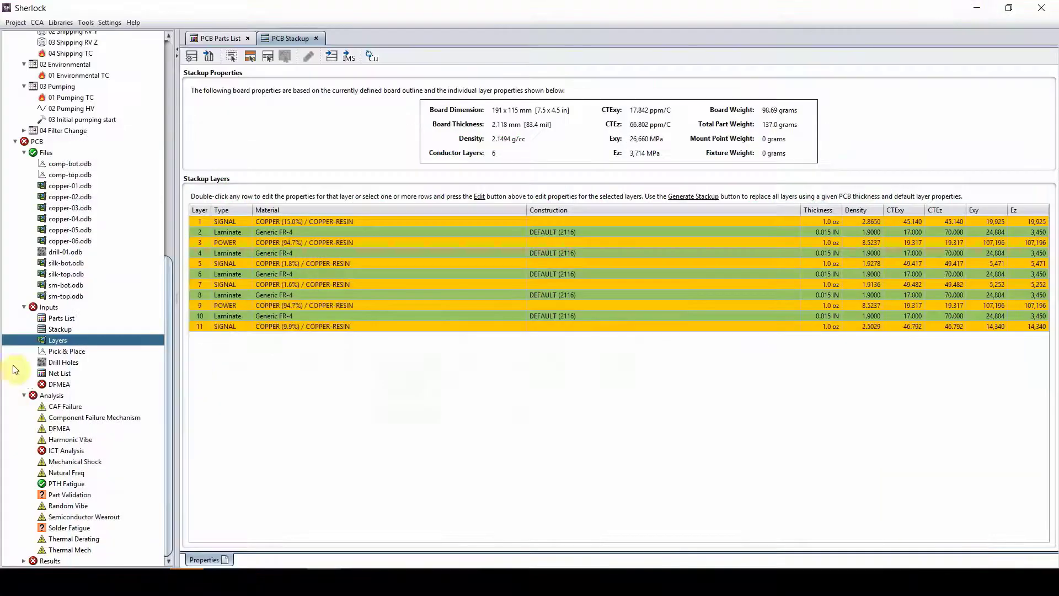
pyautogui.rightClick(56, 462)
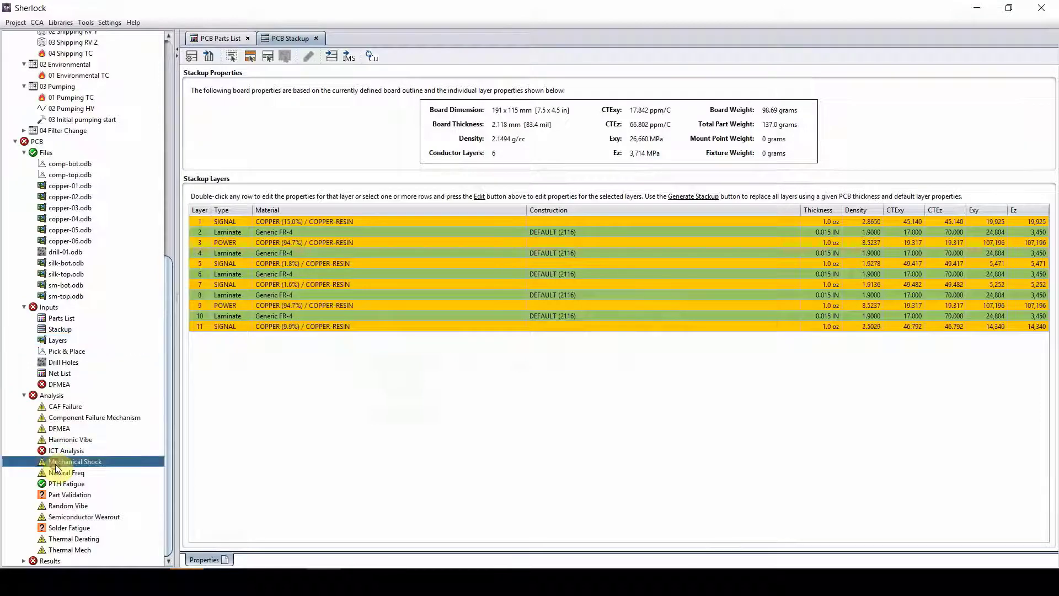
pyautogui.click(74, 492)
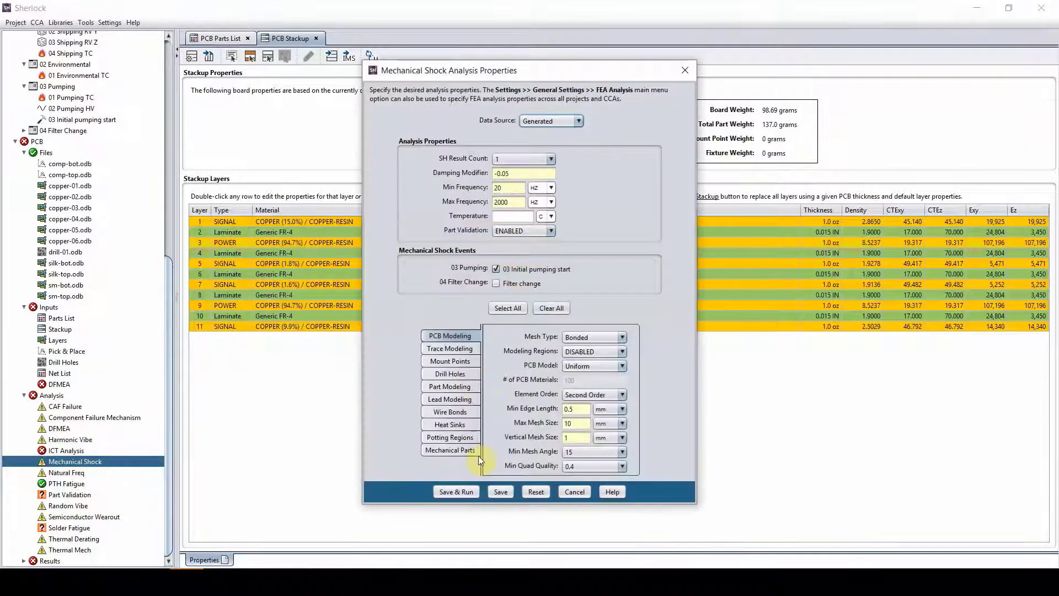
pyautogui.click(451, 491)
# - Save and rerun the Natural Freq analysis
pyautogui.rightClick(65, 474)
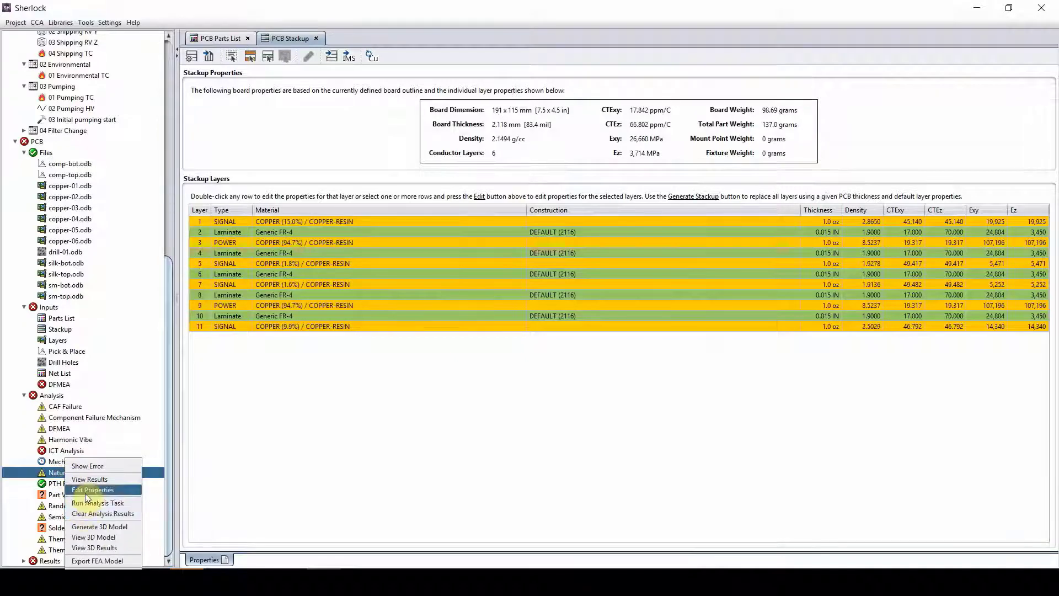
pyautogui.click(86, 490)
pyautogui.click(444, 443)
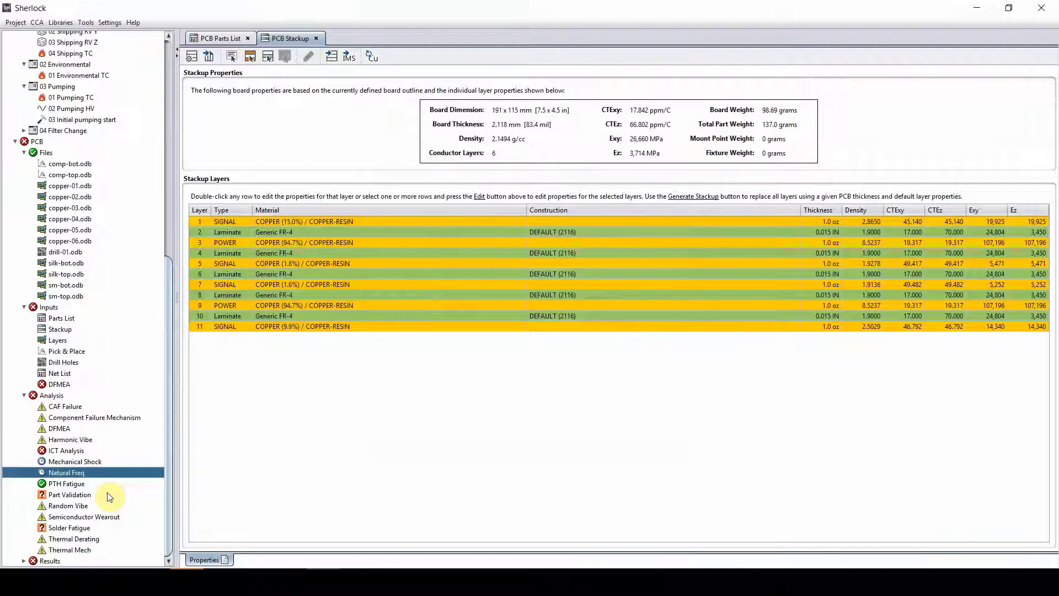
# - View the current results as a component table, then minimize the results window
pyautogui.doubleClick(65, 560)
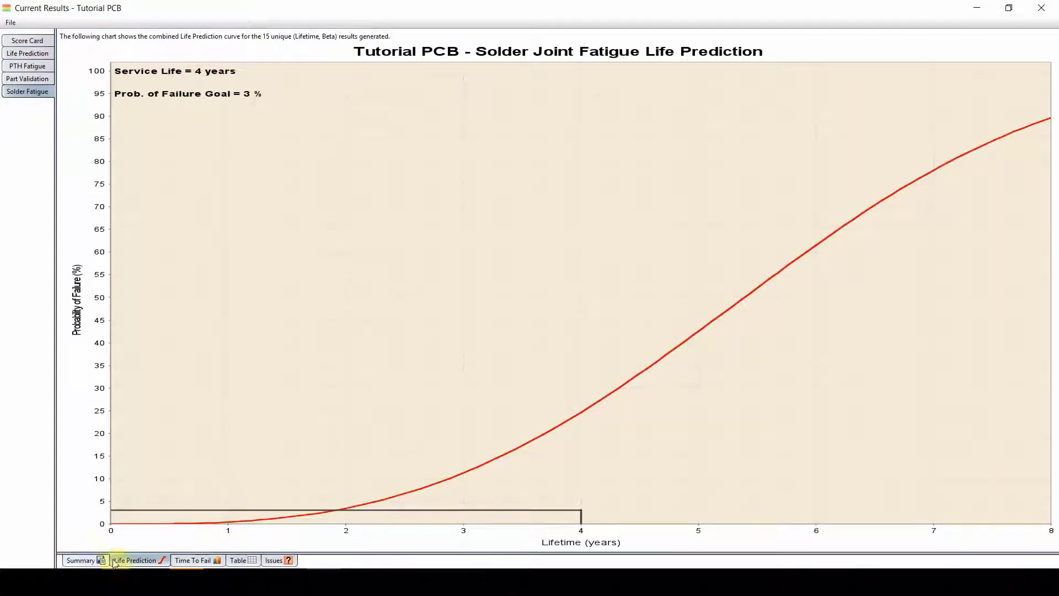
pyautogui.click(246, 559)
pyautogui.click(976, 8)
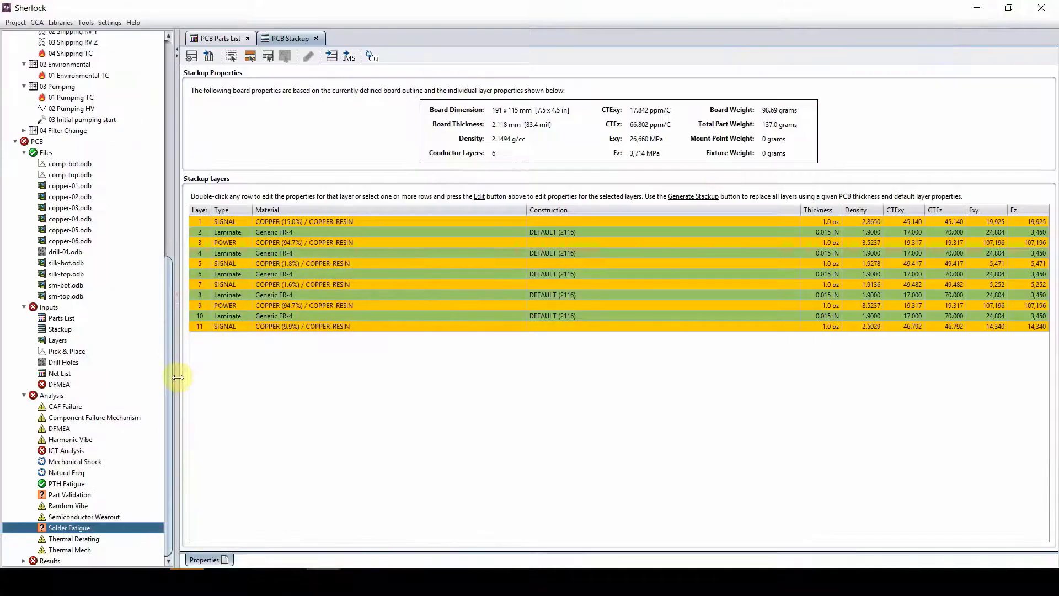
# - Archive the current results as PCB 2020-07-30_1021 under Saved Results
pyautogui.click(25, 560)
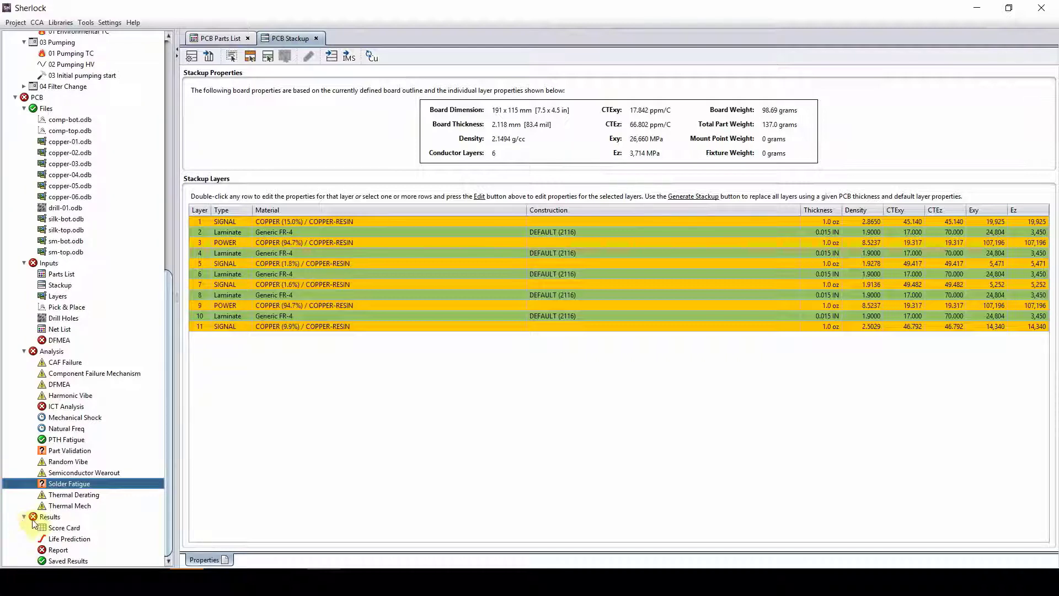
pyautogui.doubleClick(57, 562)
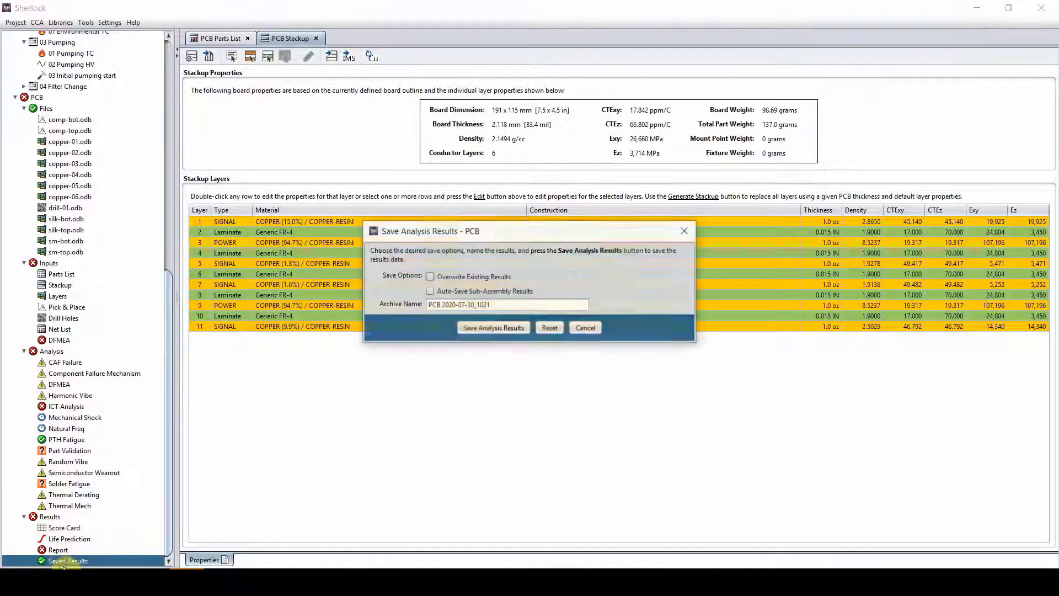
pyautogui.click(506, 328)
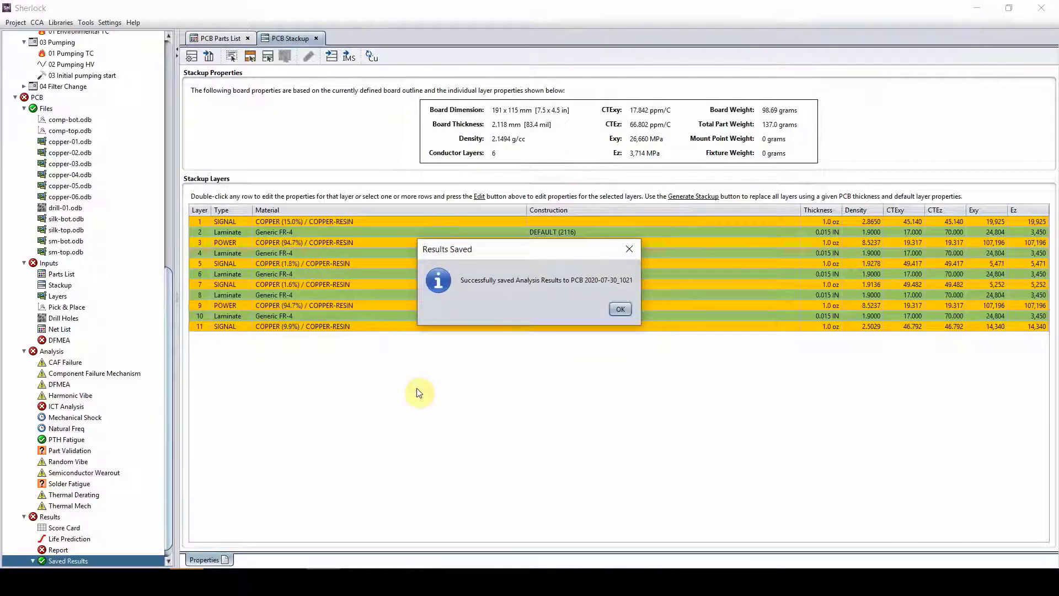
pyautogui.click(618, 311)
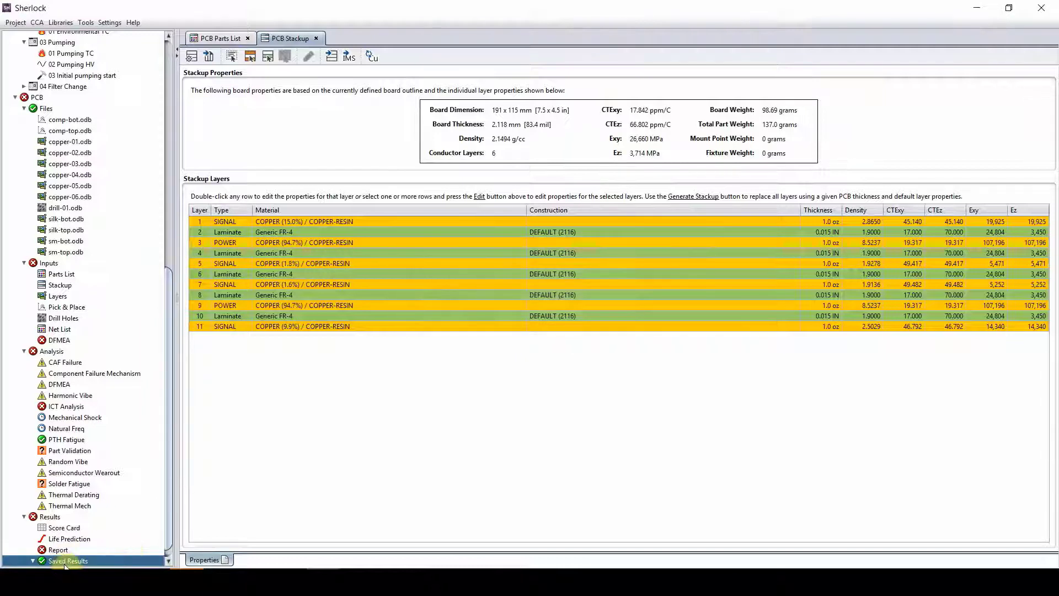
pyautogui.scroll(-1, 62, 561)
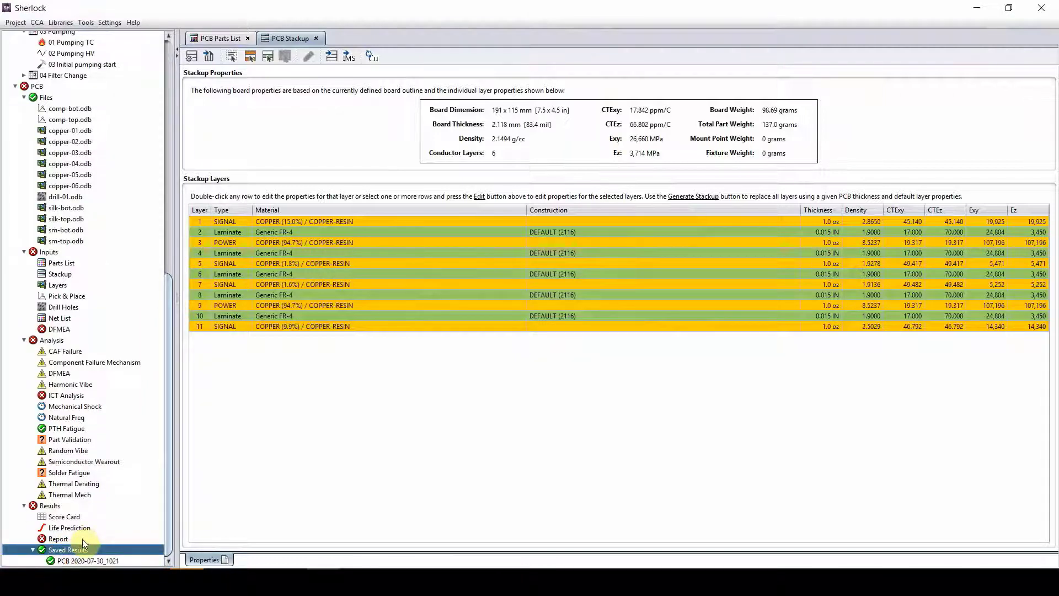
pyautogui.doubleClick(89, 562)
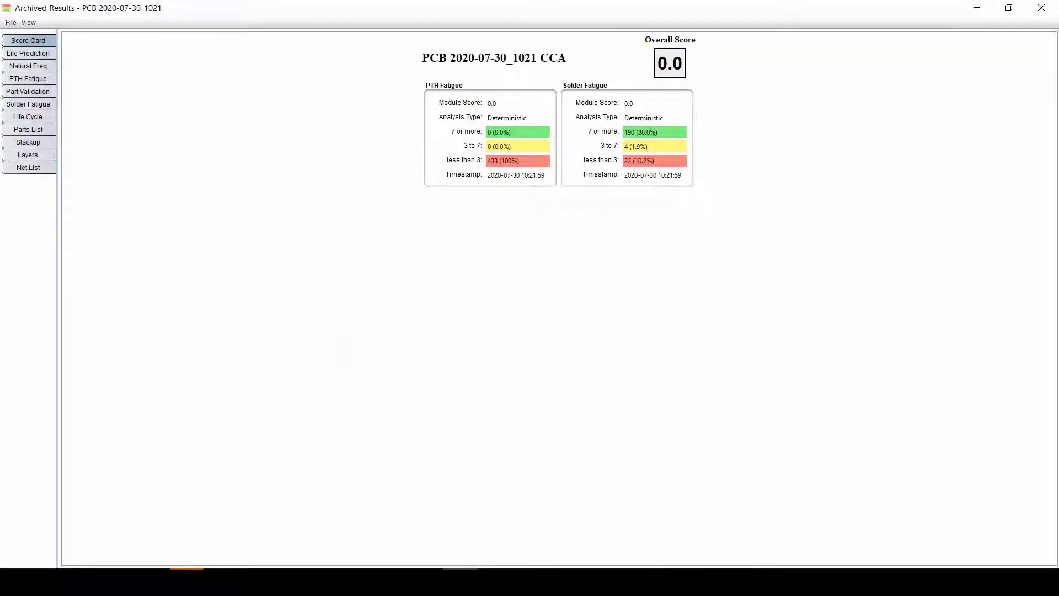
pyautogui.click(38, 102)
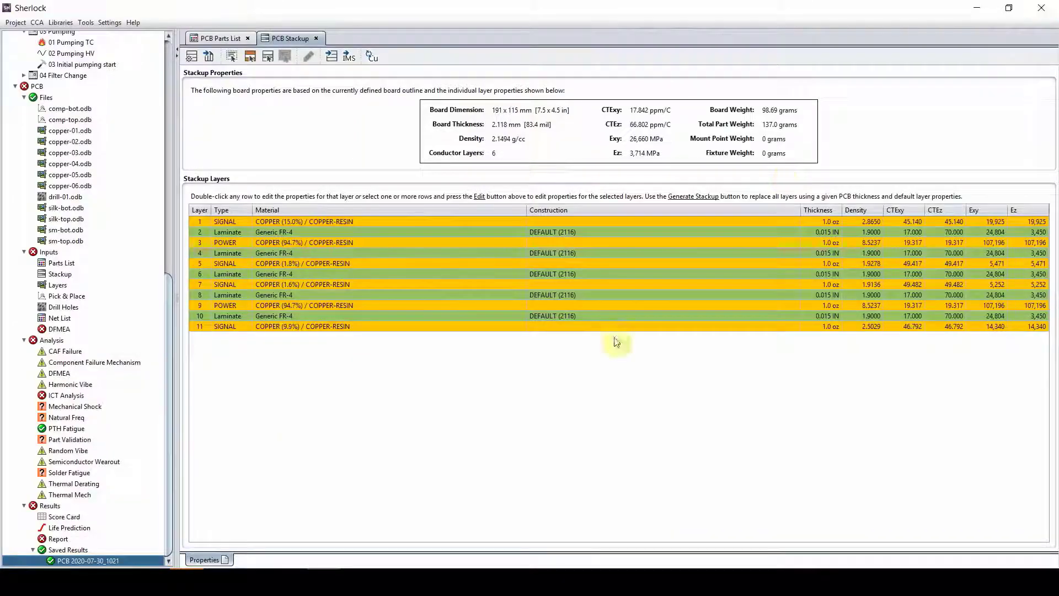
pyautogui.click(1043, 10)
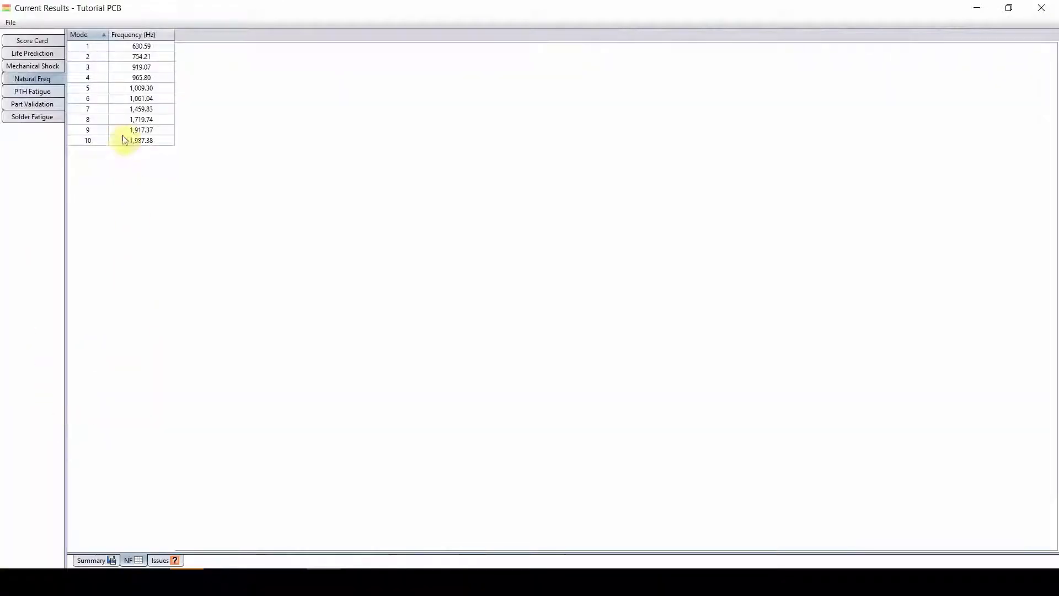
# - Check the rerun Mechanical Shock table, all parts scoring 10.0, then close Current Results
pyautogui.click(135, 49)
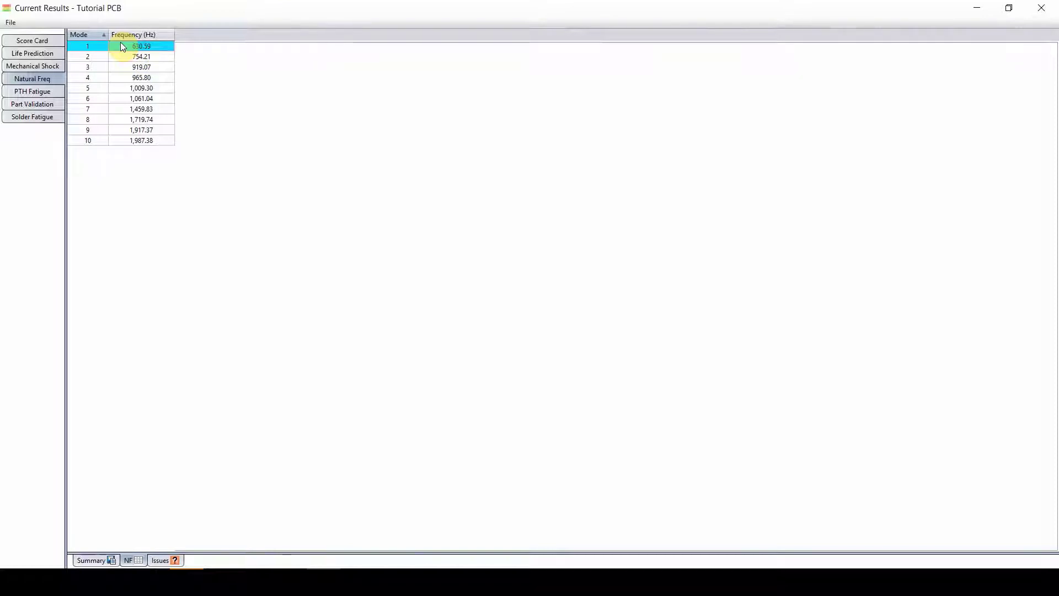
pyautogui.click(30, 66)
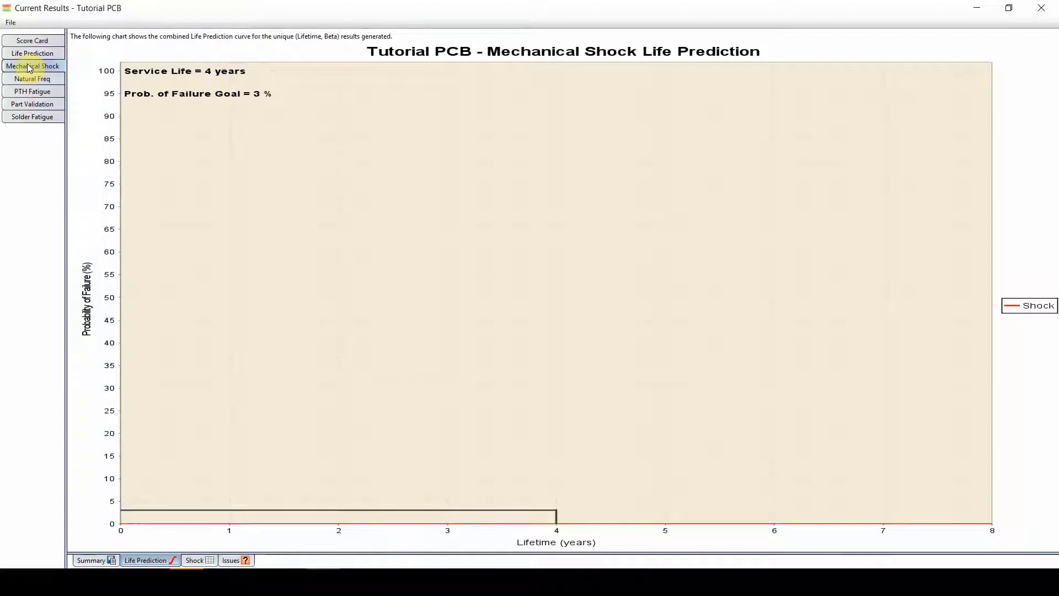
pyautogui.click(193, 559)
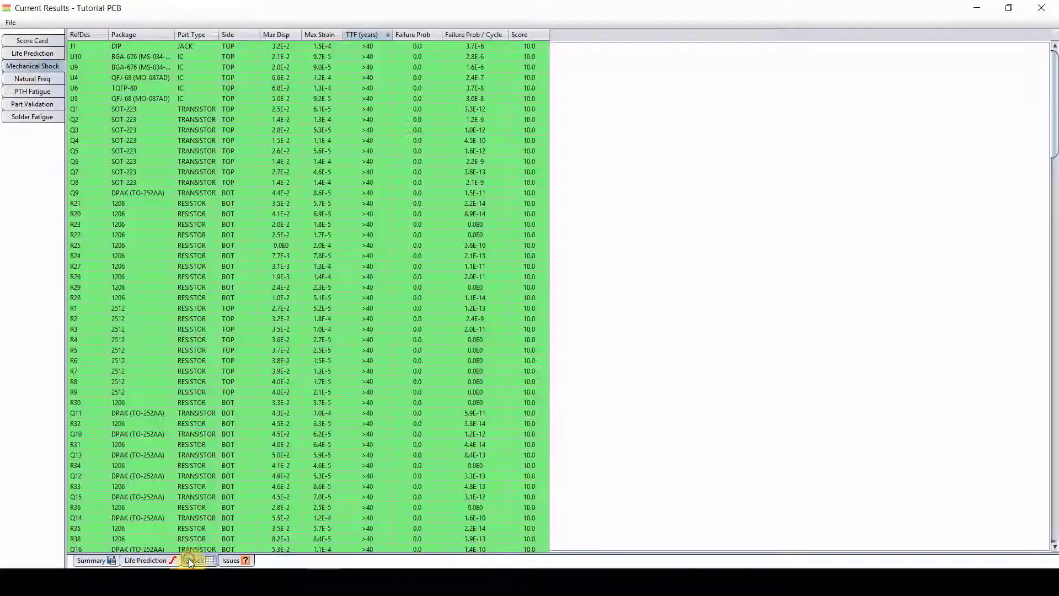
pyautogui.click(1034, 16)
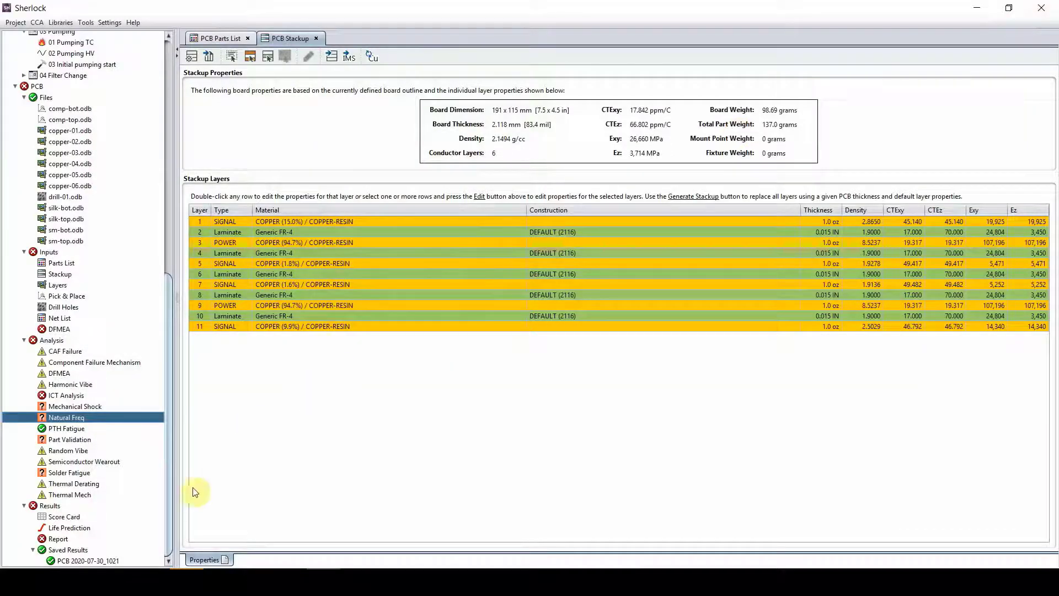
# - Select all five laminate layers of the stackup for editing
pyautogui.click(72, 472)
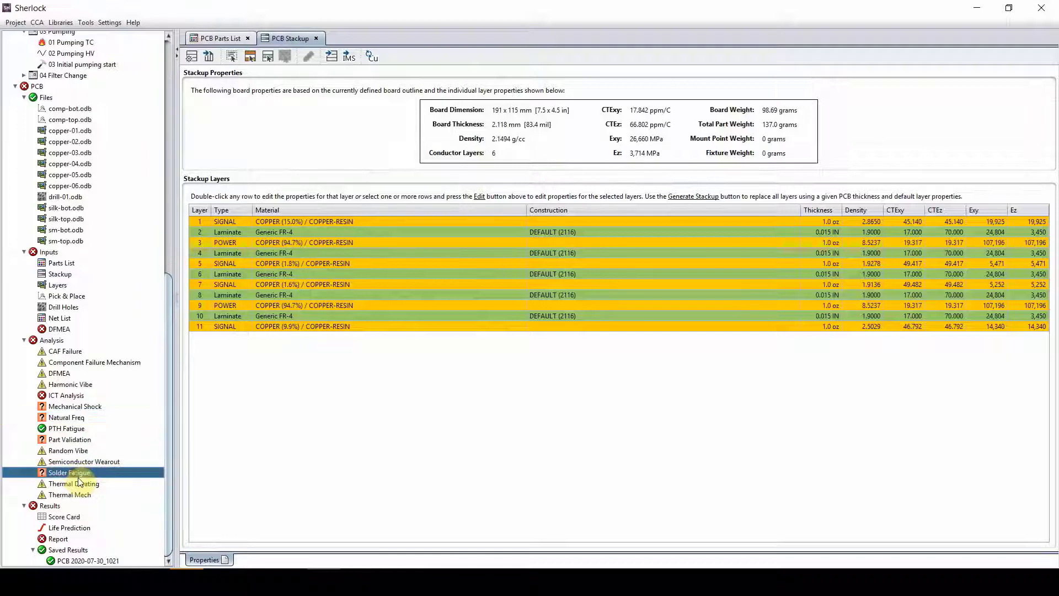
pyautogui.click(70, 440)
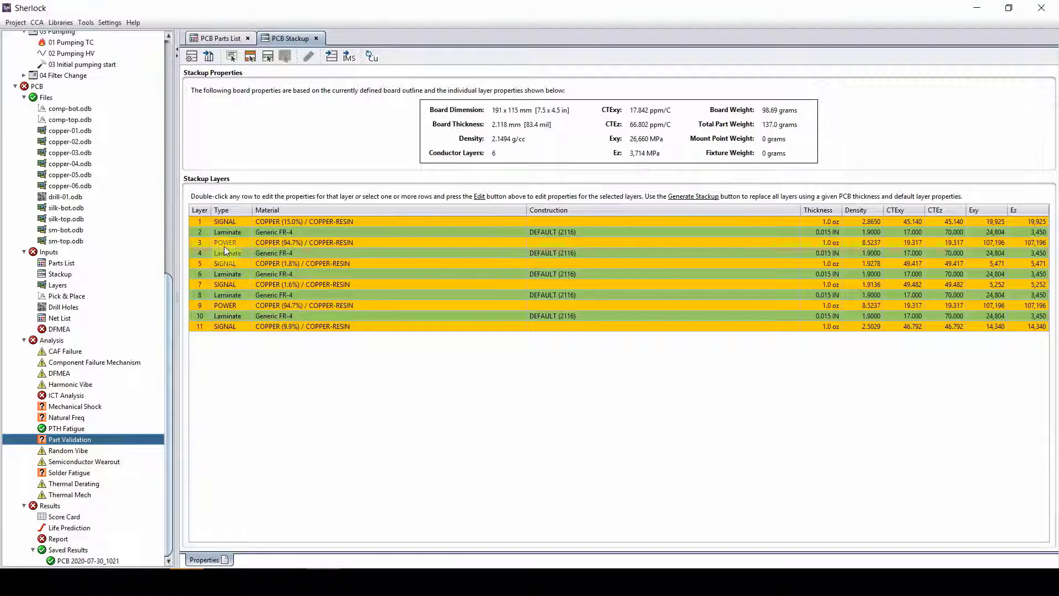
pyautogui.click(283, 235)
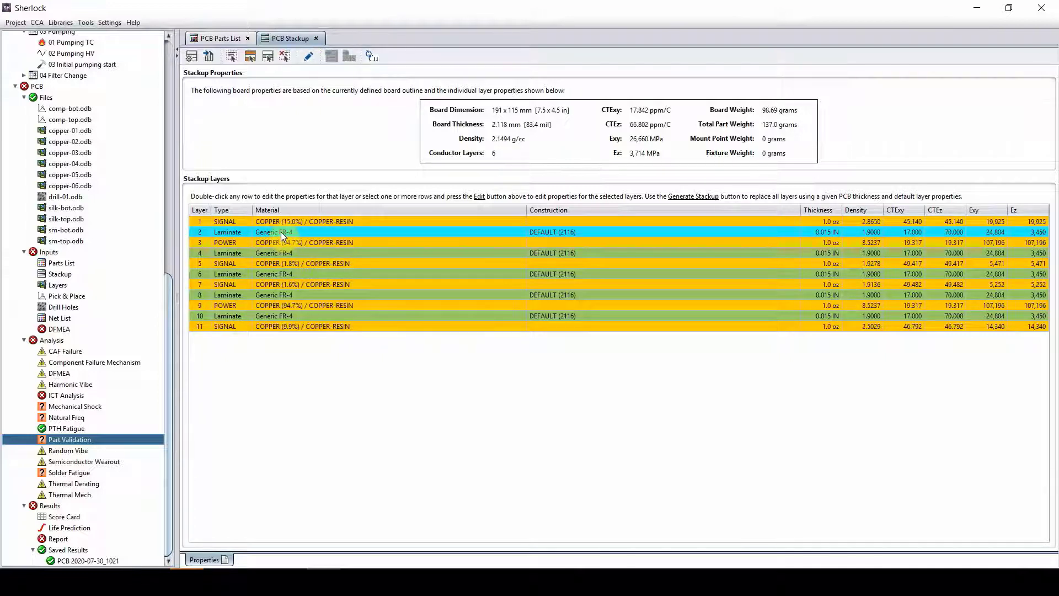
pyautogui.click(268, 57)
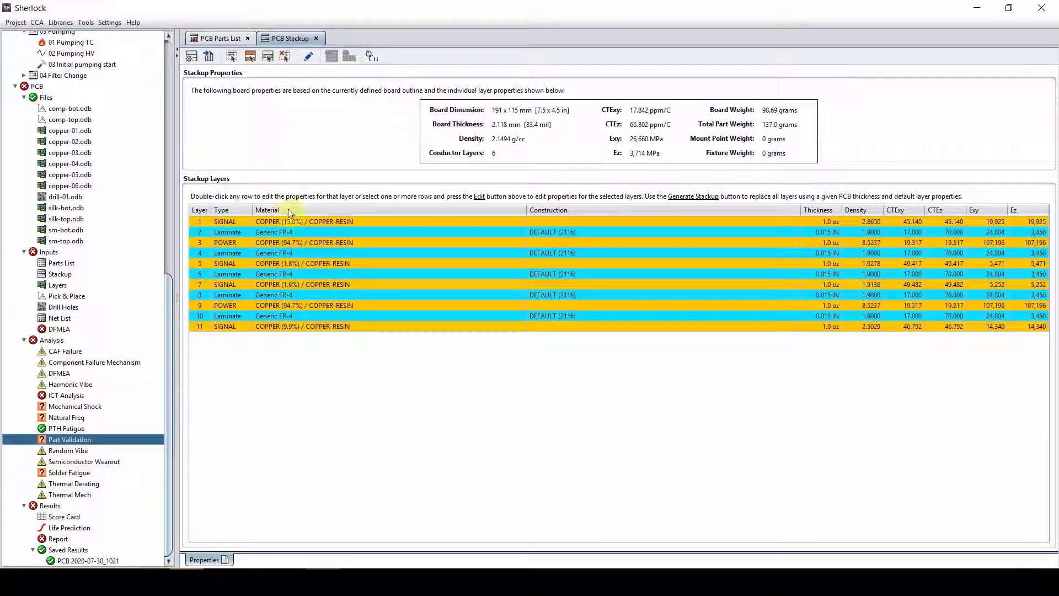
pyautogui.rightClick(282, 236)
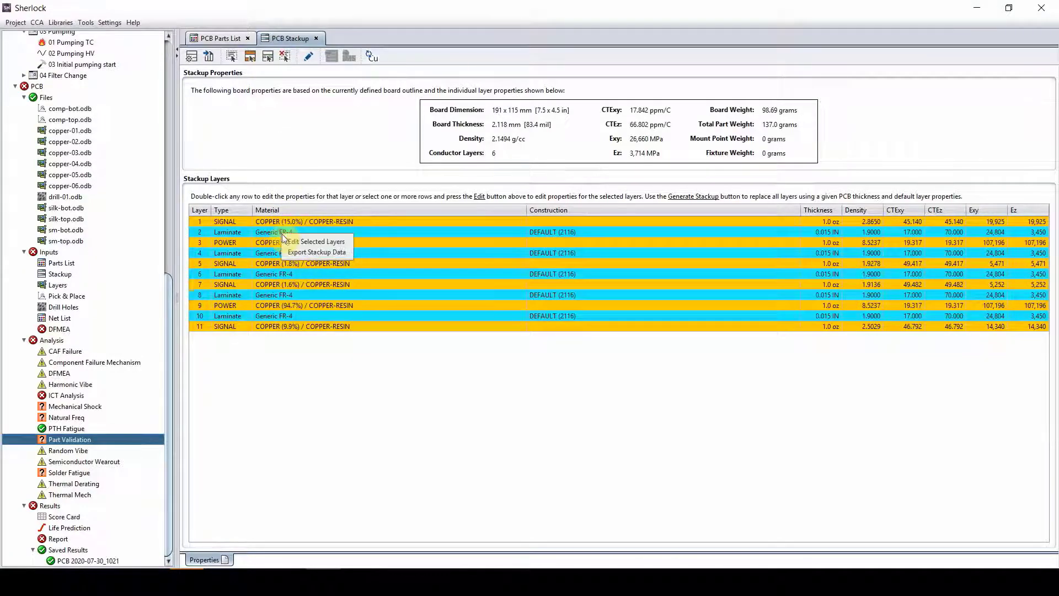
pyautogui.click(291, 239)
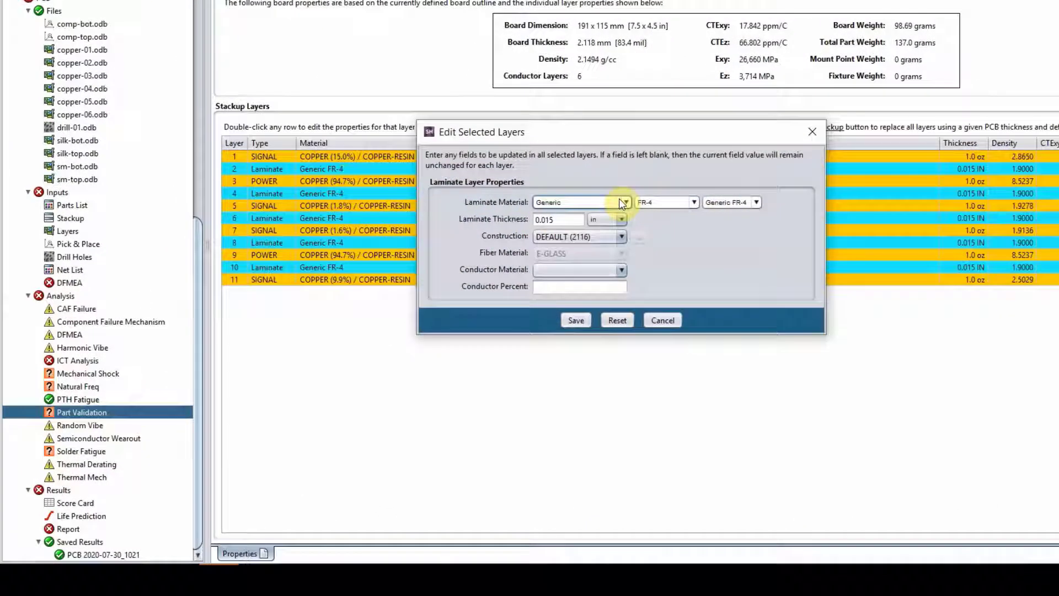
# - Set all five laminate layers to Isola FR-4 370HR and save
pyautogui.click(622, 202)
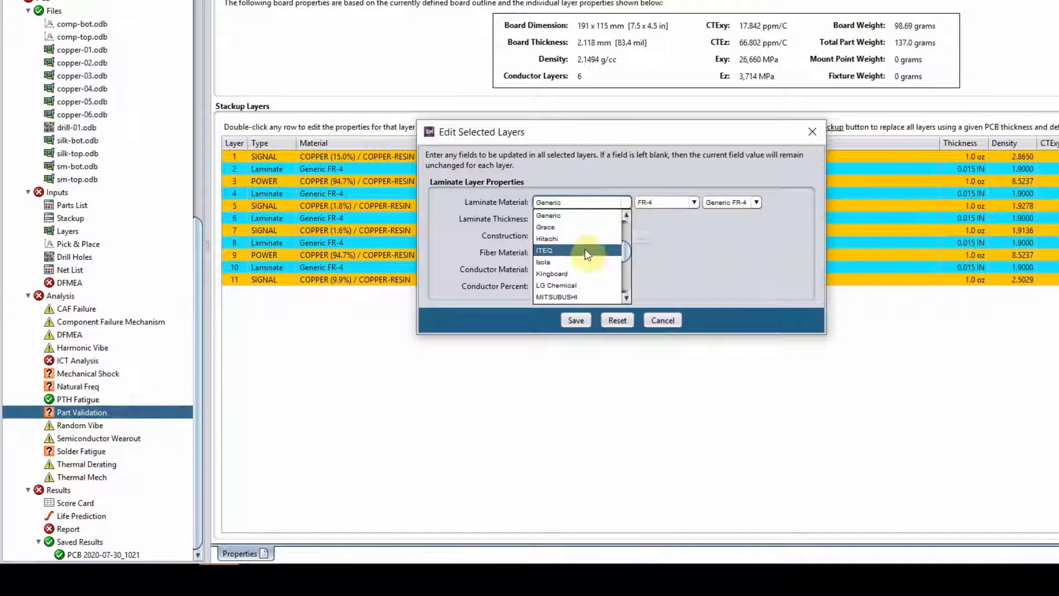
pyautogui.click(580, 264)
pyautogui.click(651, 202)
pyautogui.click(656, 224)
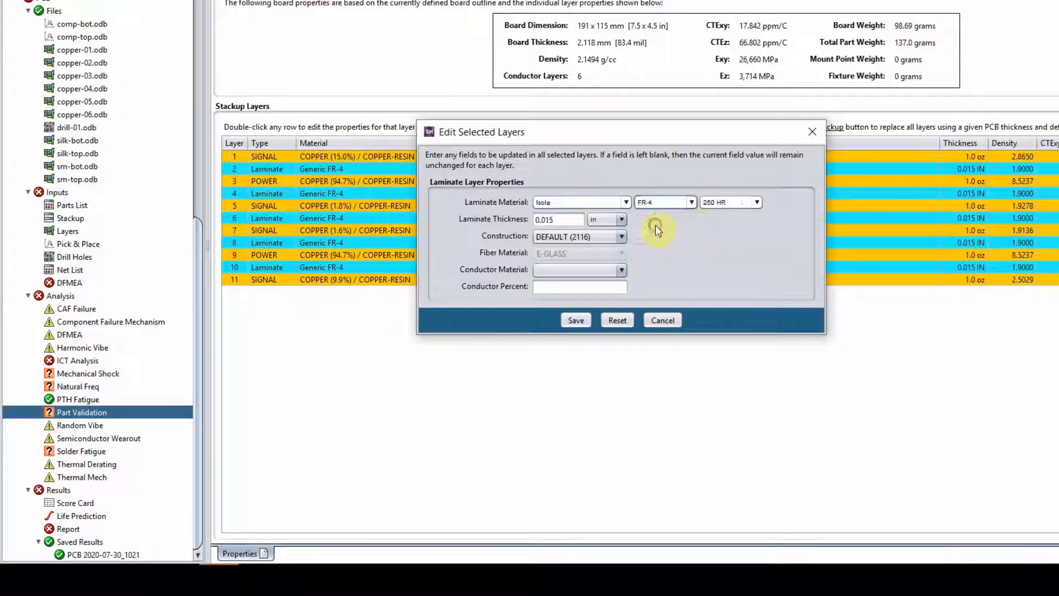
pyautogui.click(710, 202)
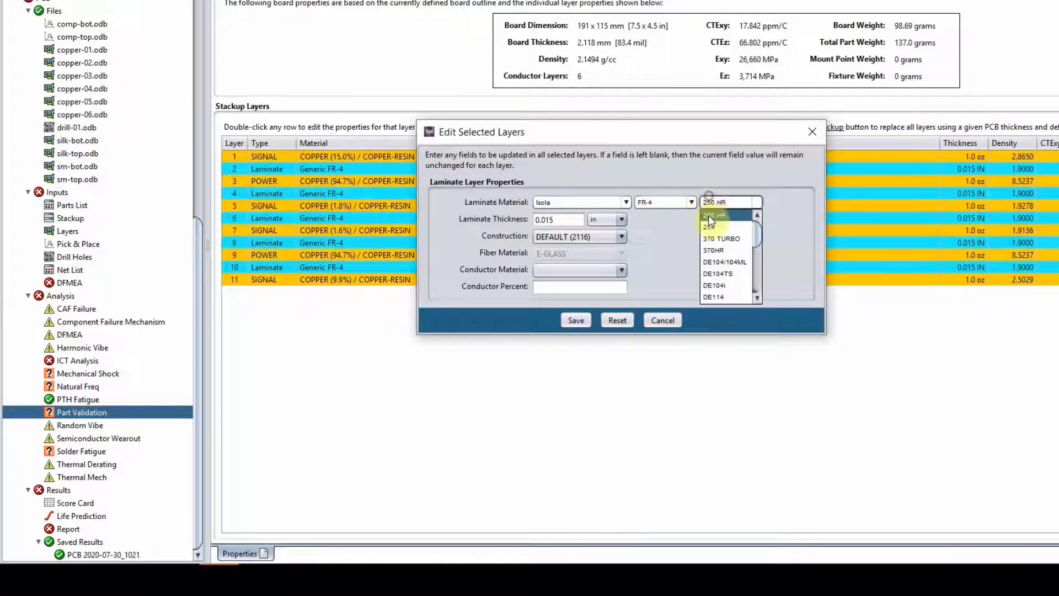
pyautogui.click(717, 251)
pyautogui.click(578, 318)
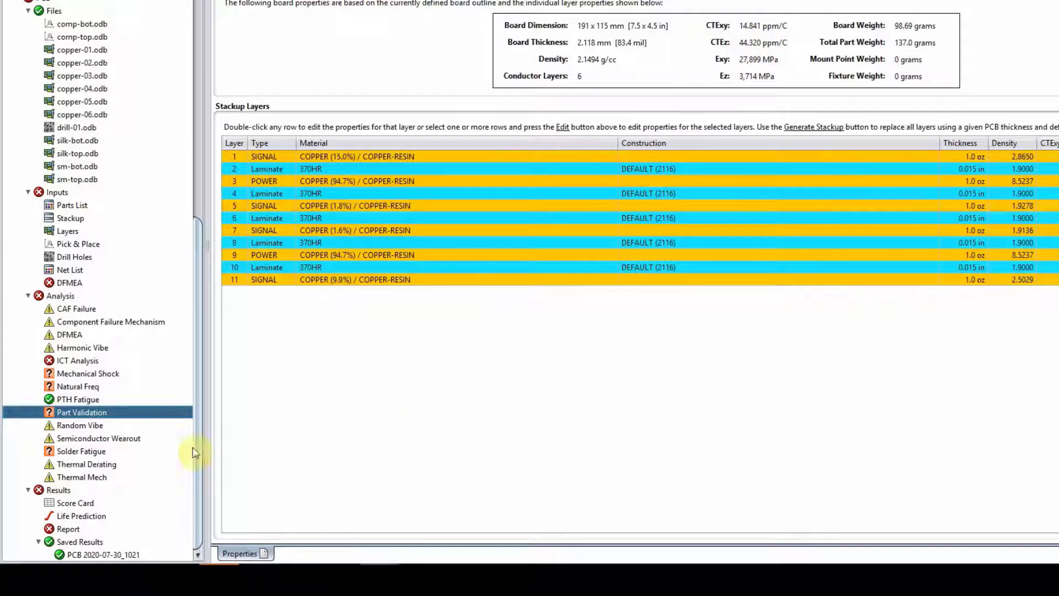
# - Save and rerun the Solder Fatigue analysis on the 370HR stackup
pyautogui.rightClick(78, 451)
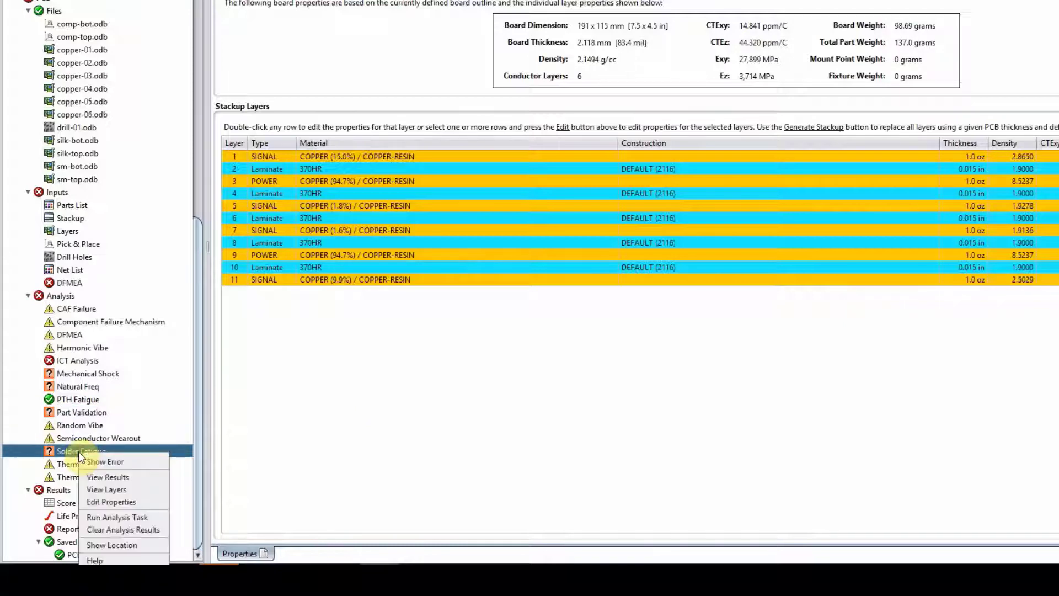
pyautogui.click(120, 501)
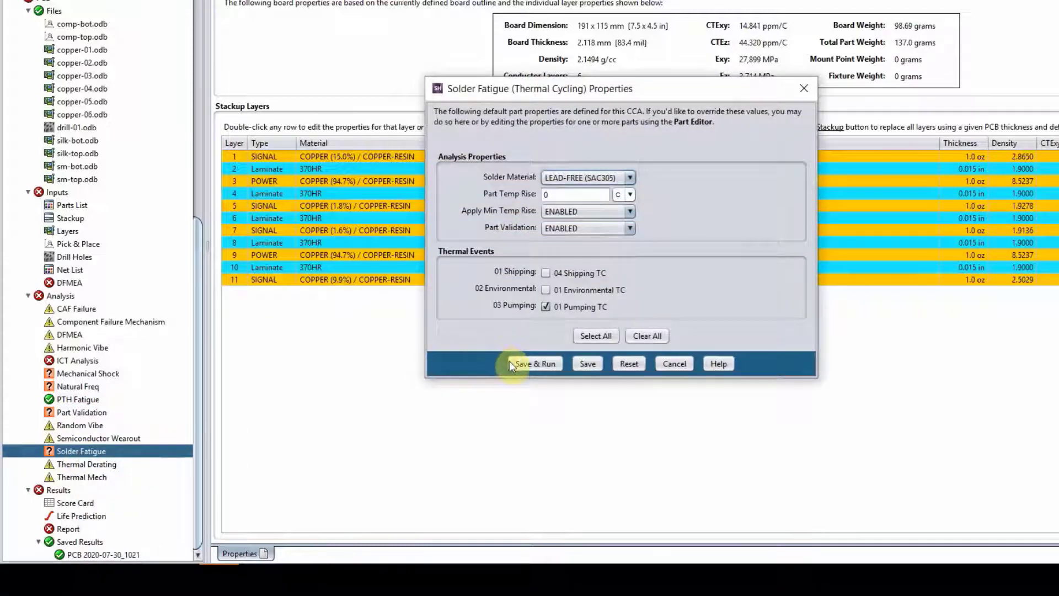
pyautogui.click(510, 361)
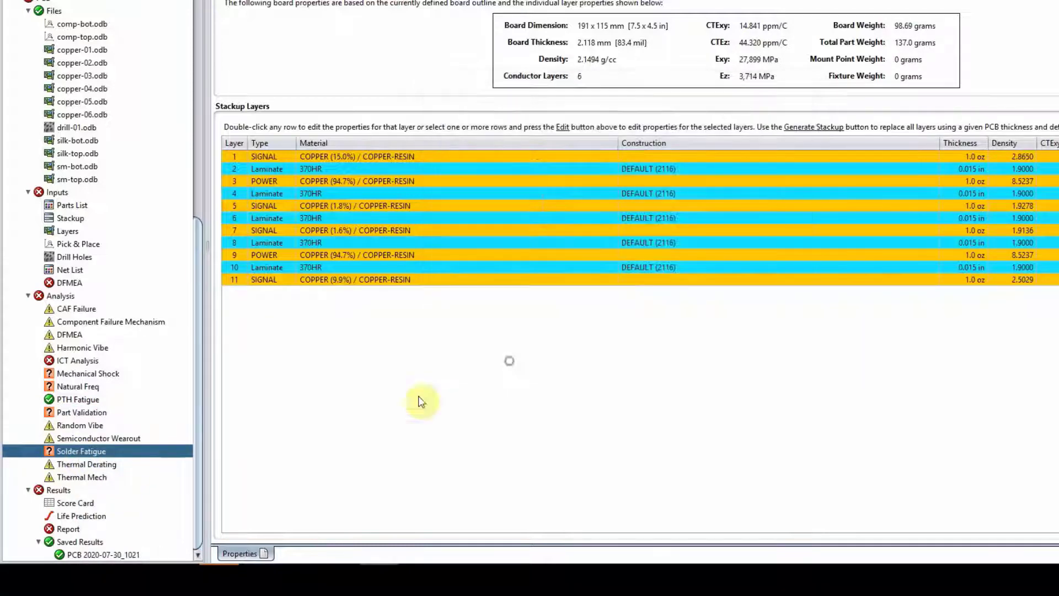
# - Save and rerun the PTH Fatigue analysis
pyautogui.click(62, 399)
pyautogui.rightClick(62, 399)
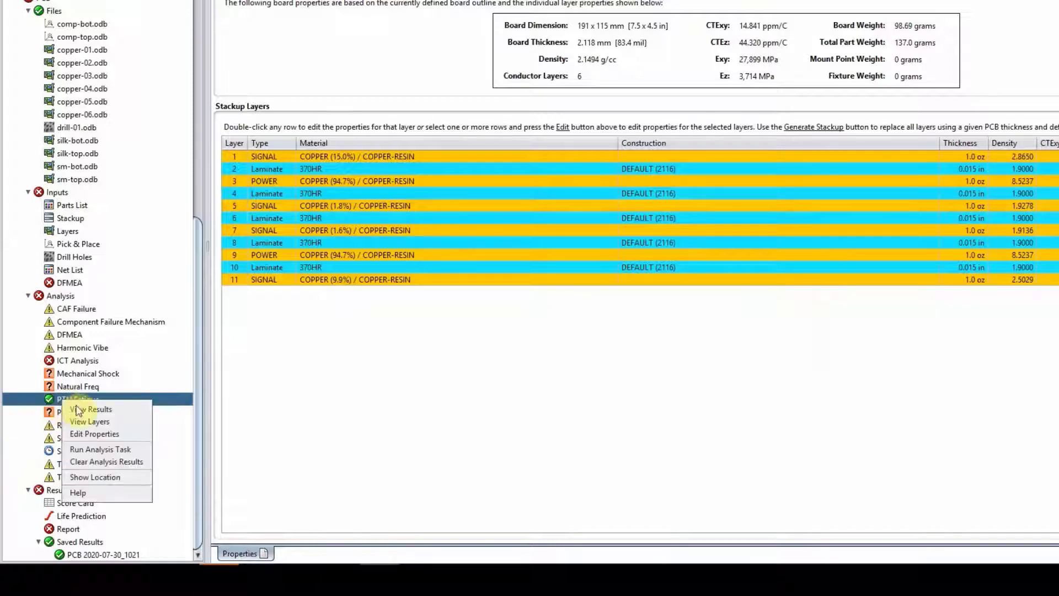
pyautogui.click(92, 430)
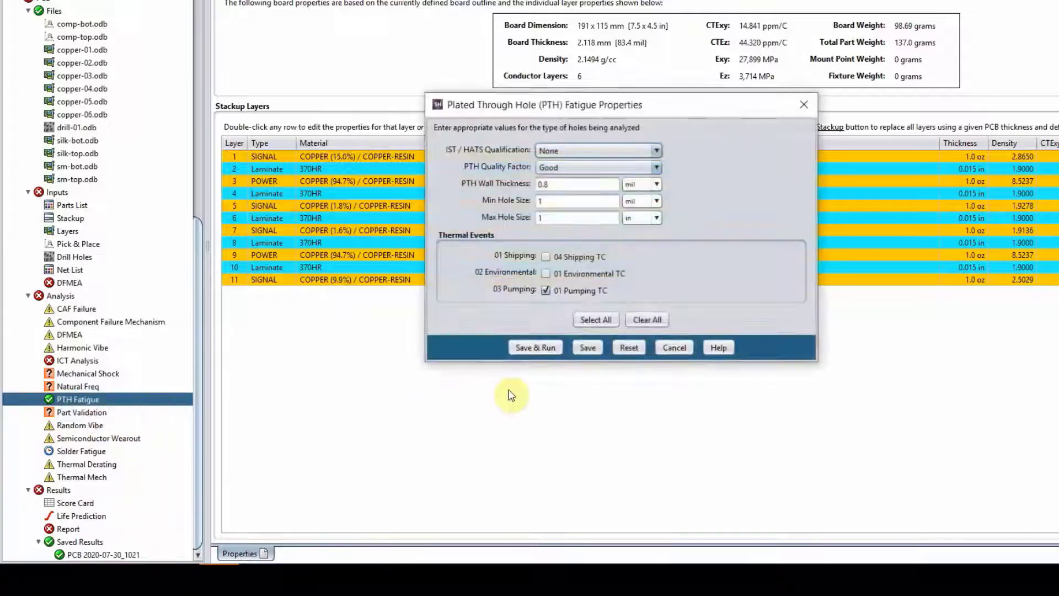
pyautogui.click(521, 346)
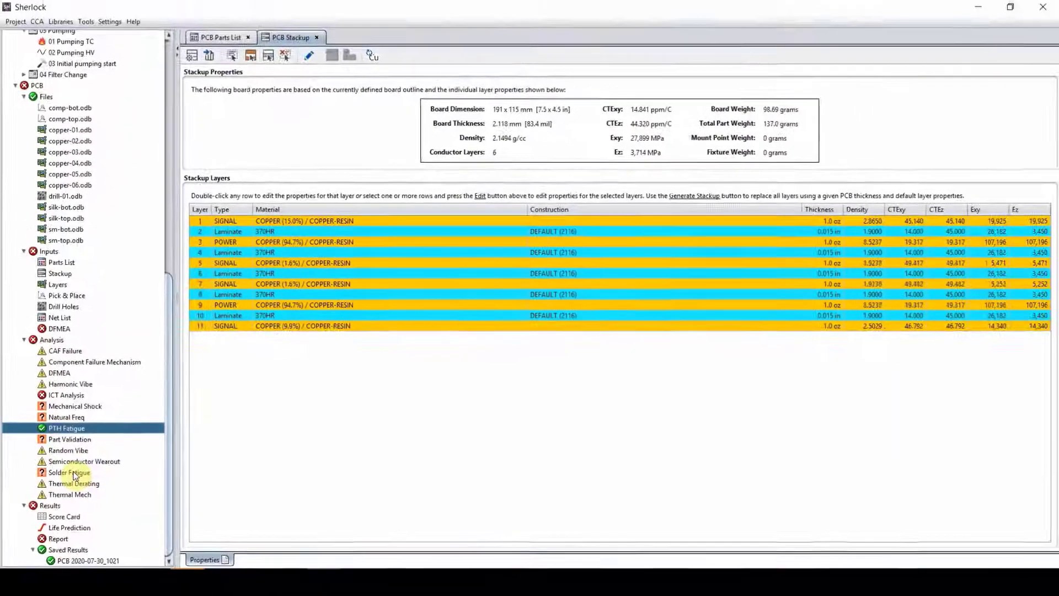
pyautogui.click(86, 450)
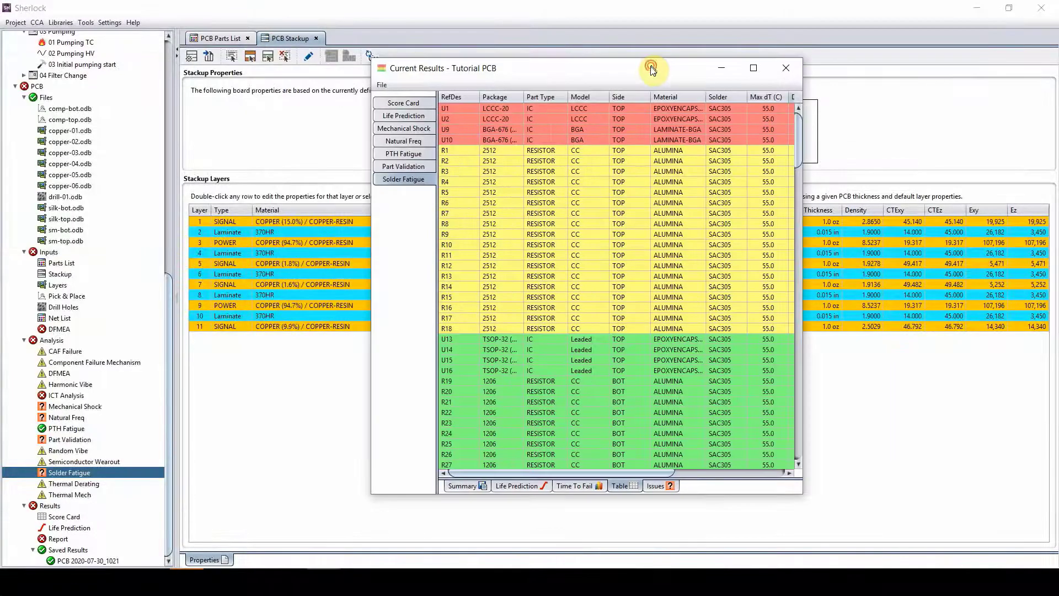
# - Open the rerun's Solder Fatigue results and the archived PCB 2020-07-30_1021 results
pyautogui.doubleClick(651, 65)
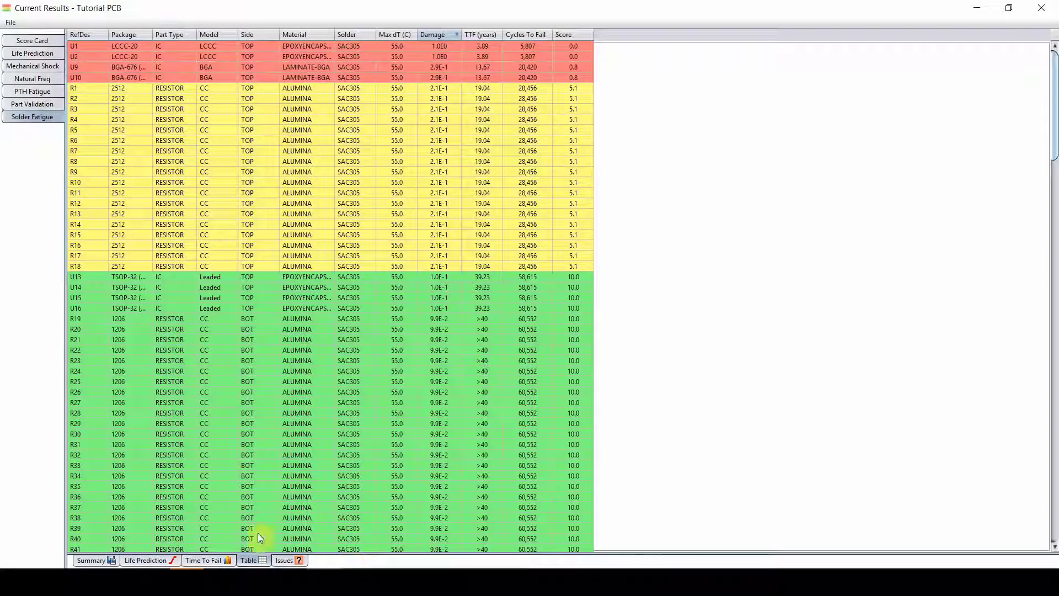
pyautogui.moveTo(287, 546)
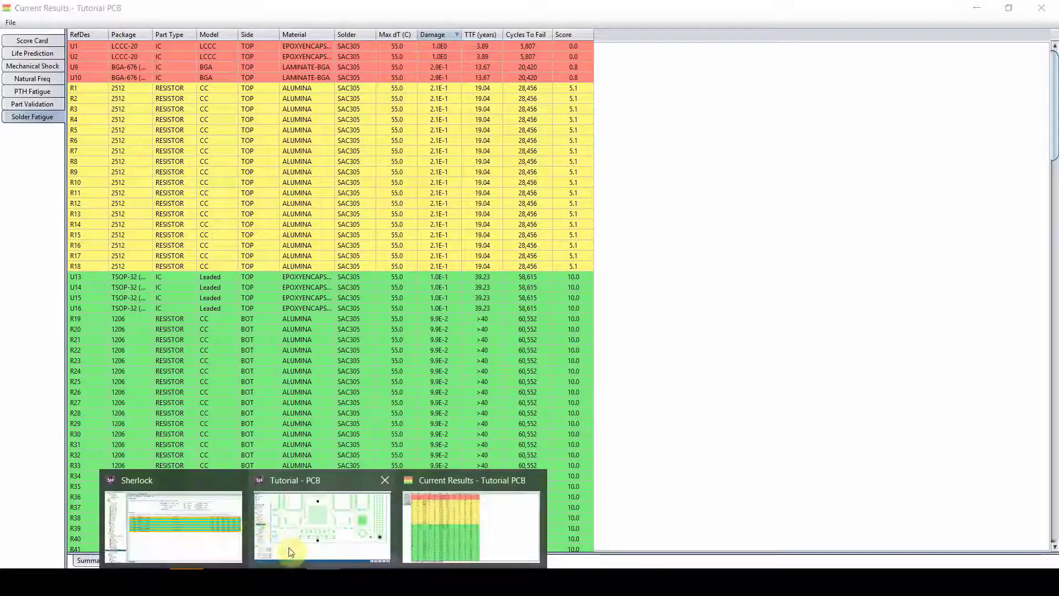
pyautogui.click(184, 527)
pyautogui.doubleClick(103, 557)
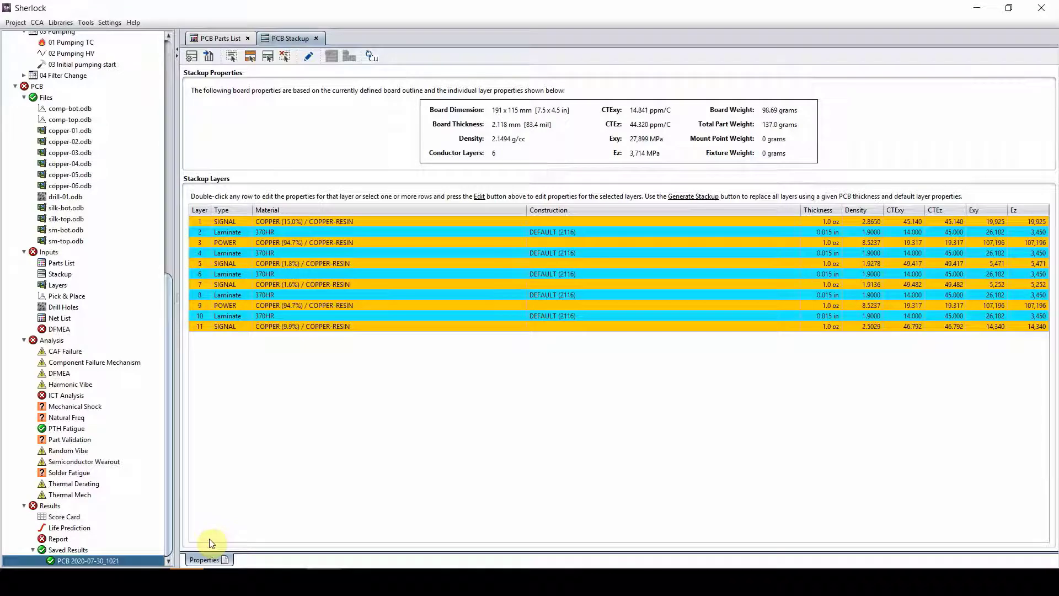
# - Review the rerun's solder fatigue life prediction curve, then its table showing LCCC-20 parts at 3.89-year TTF
pyautogui.moveTo(306, 573)
pyautogui.click(440, 539)
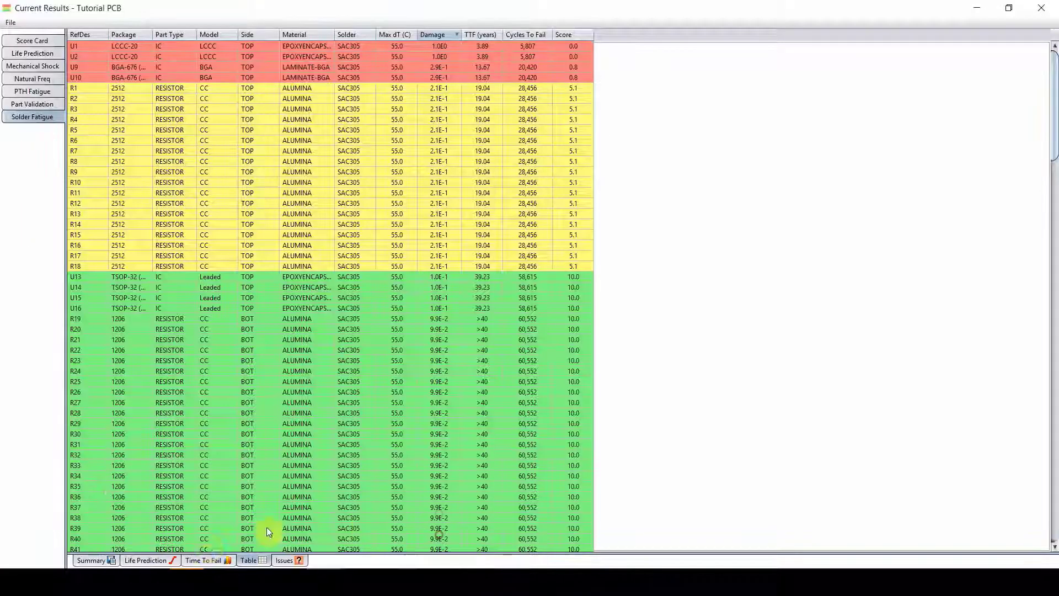
pyautogui.click(144, 560)
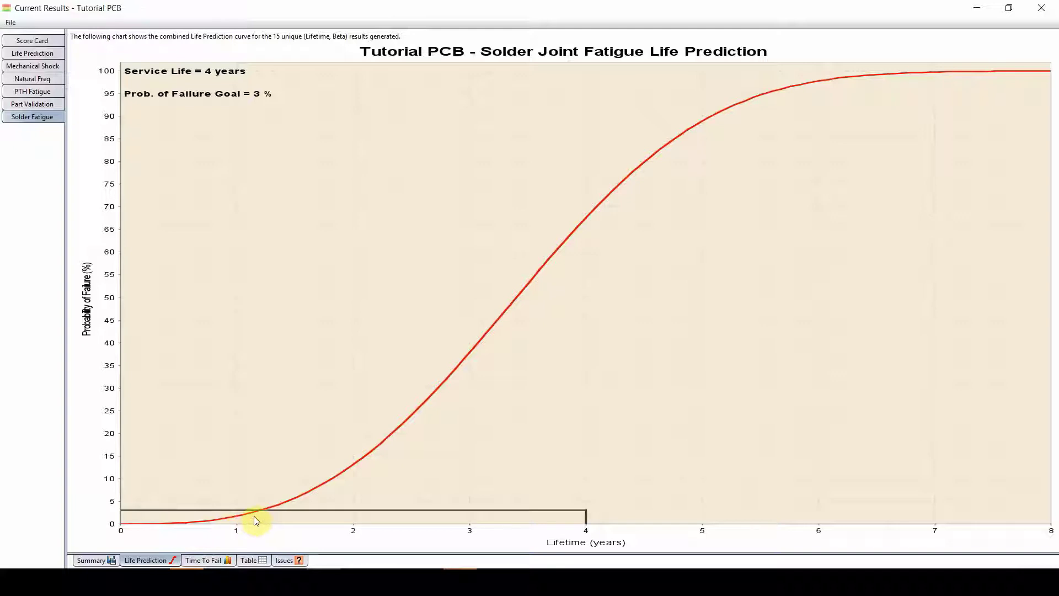
pyautogui.click(257, 561)
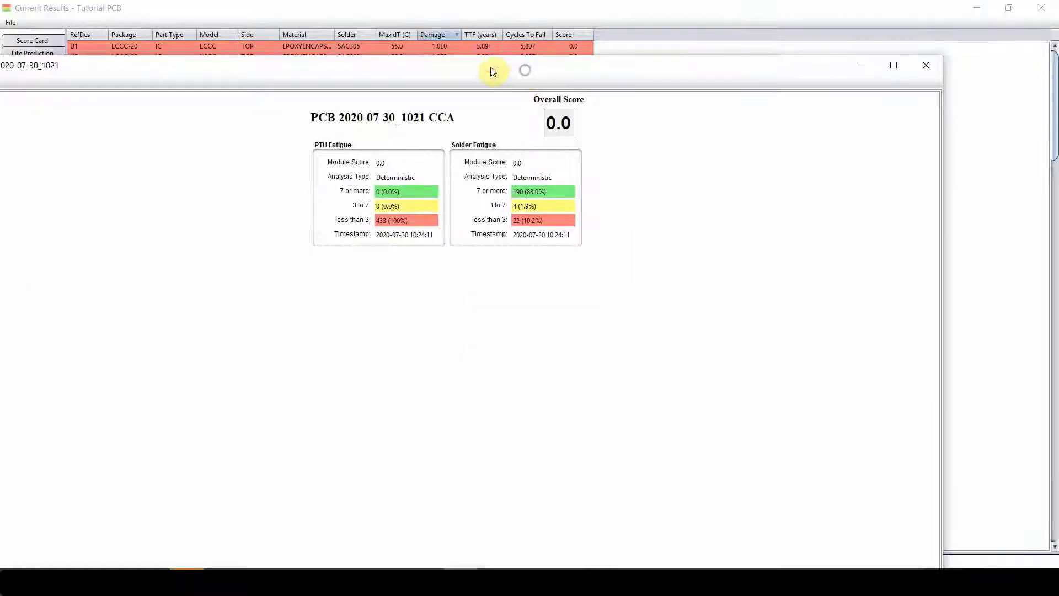
# - Tile archived results right and current results left, then compare solder fatigue tables and PTH fatigue life curves
pyautogui.moveTo(525, 71); pyautogui.dragTo(1056, 85)
pyautogui.click(120, 110)
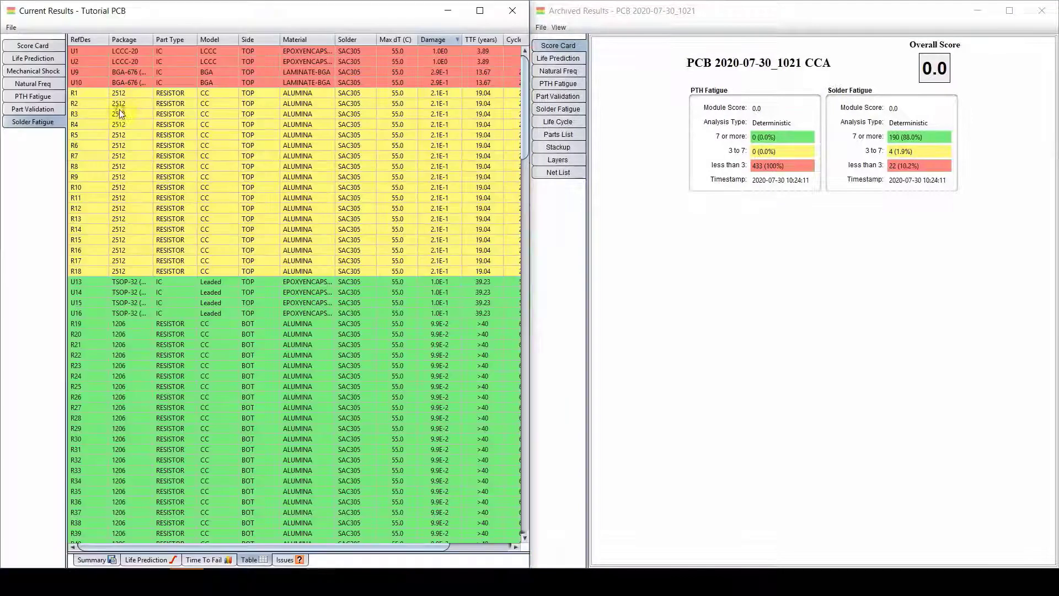
pyautogui.click(558, 110)
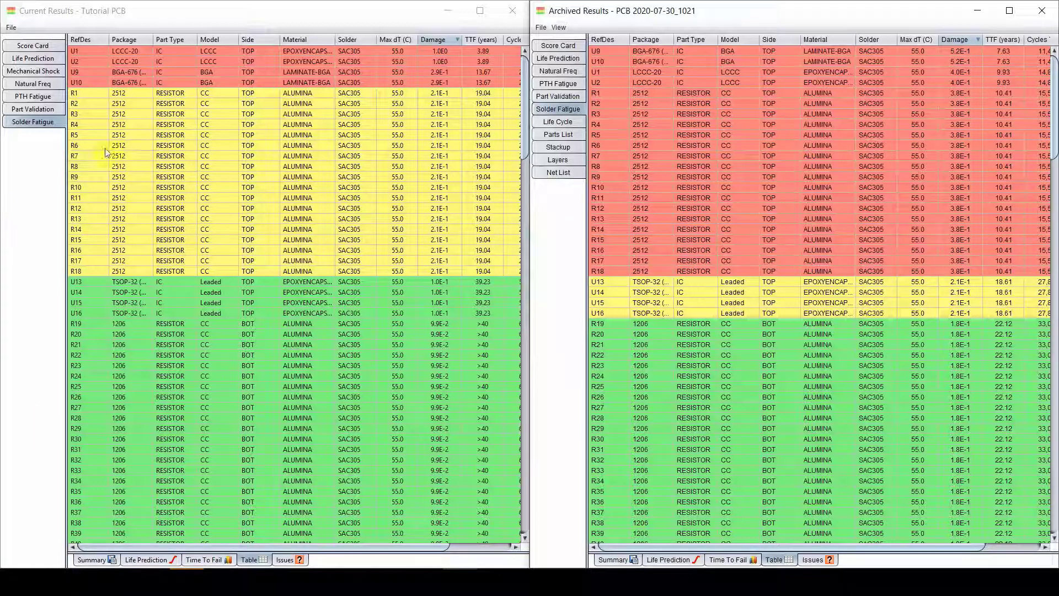
pyautogui.click(25, 97)
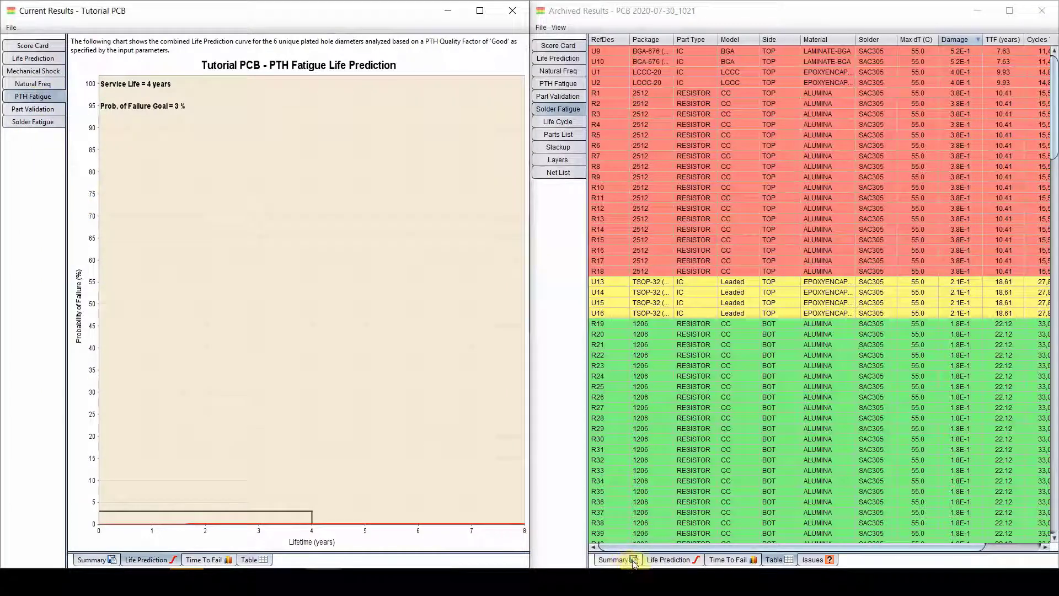
pyautogui.click(552, 85)
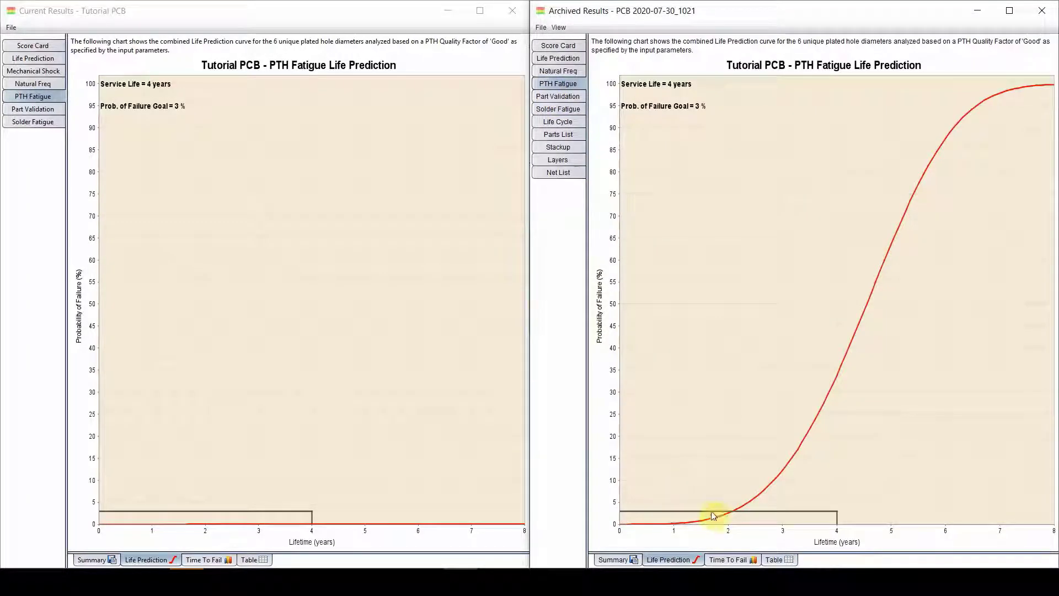